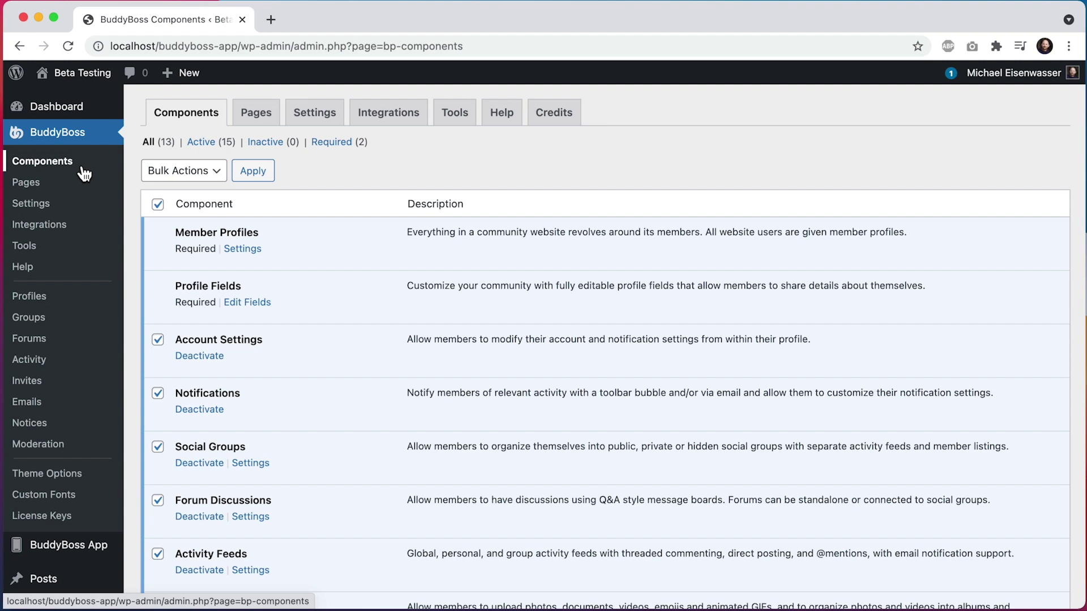
{"action": "scroll", "coordinate": [419, 281], "scroll_direction": "down", "scroll_amount": 5}
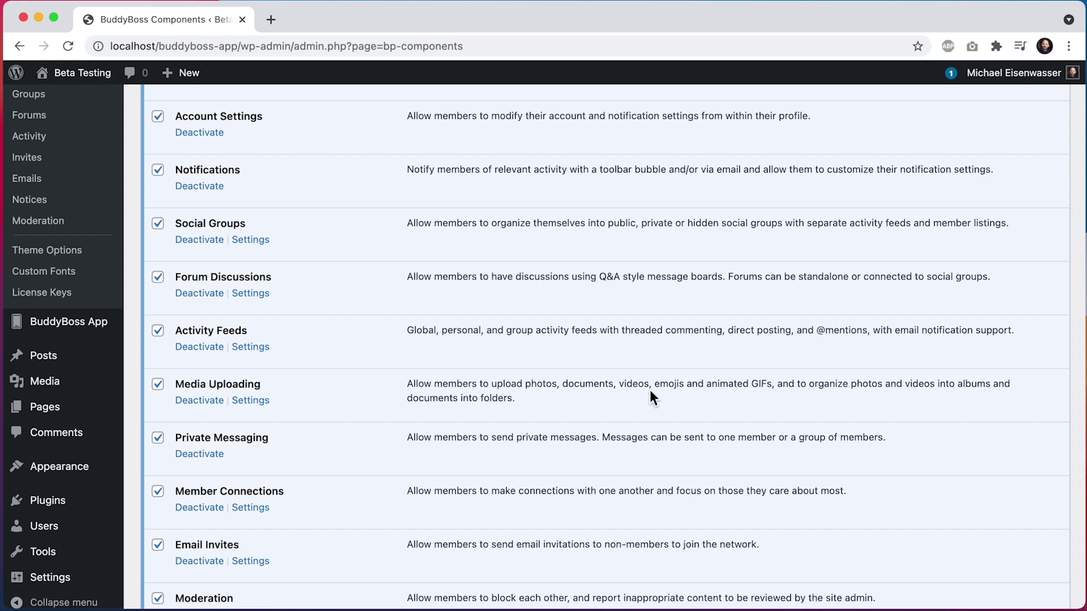
- Bring up the Media settings' Videos section: every upload option unchecked, 8 MB size, 10 per batch
{"action": "left_click", "coordinate": [251, 402]}
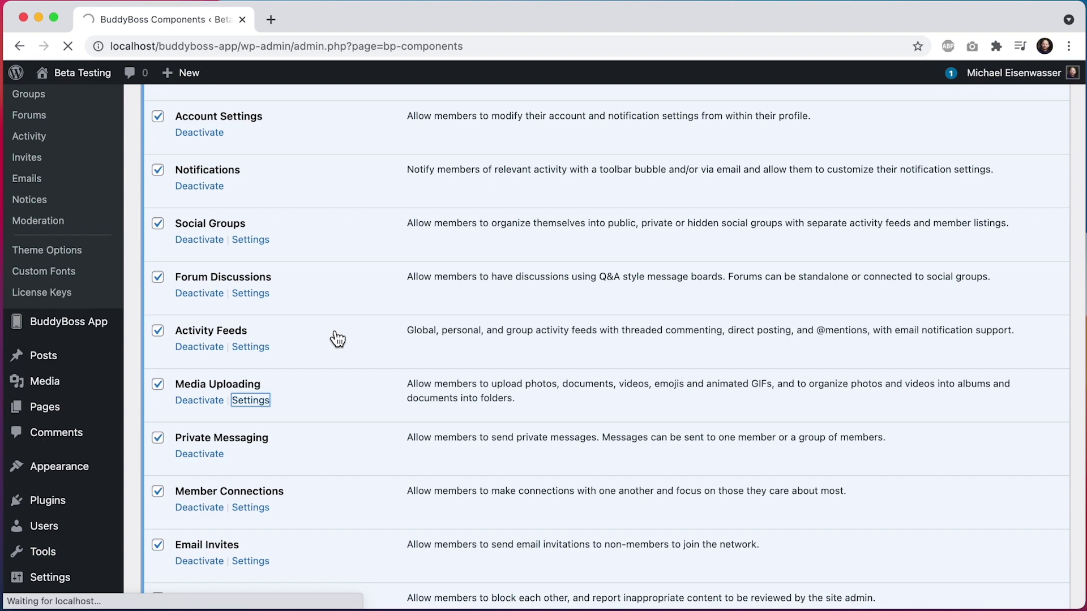
{"action": "scroll", "coordinate": [340, 341], "scroll_direction": "down", "scroll_amount": 4}
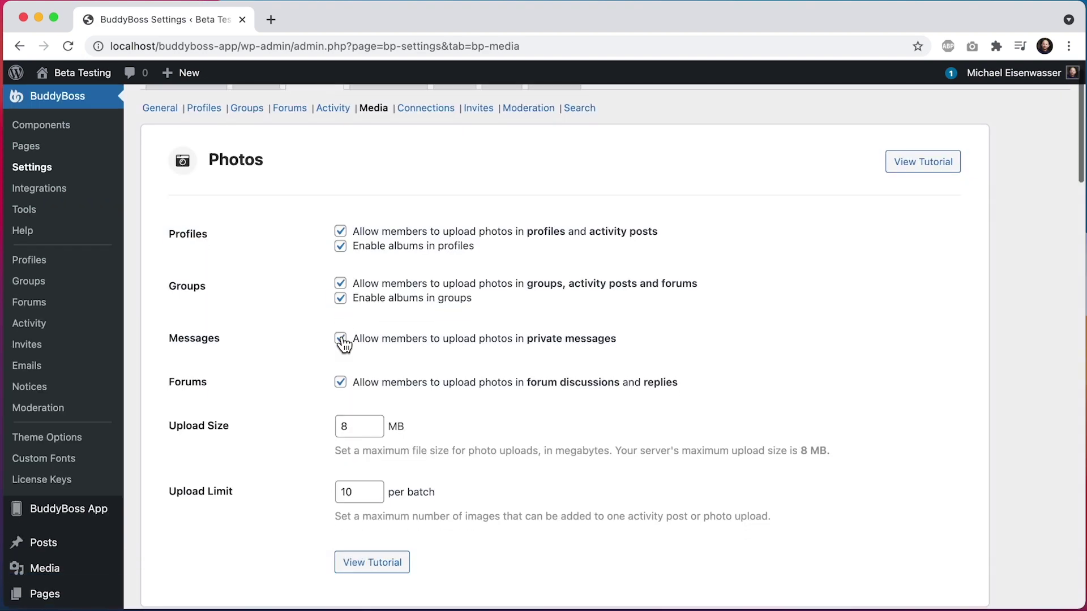
{"action": "scroll", "coordinate": [339, 340], "scroll_direction": "down", "scroll_amount": 10}
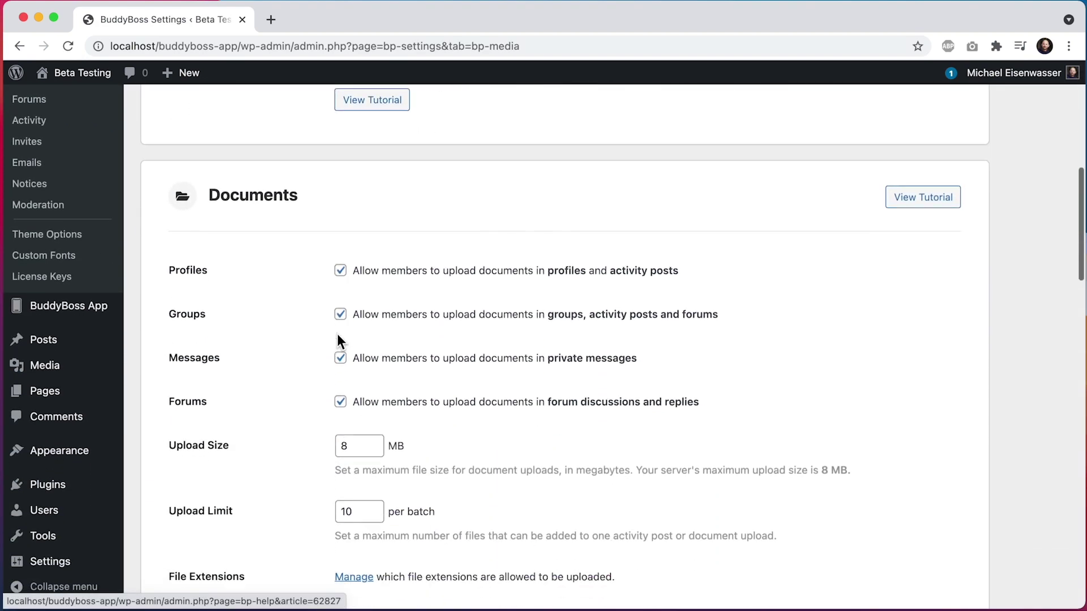
{"action": "scroll", "coordinate": [338, 334], "scroll_direction": "down", "scroll_amount": 7}
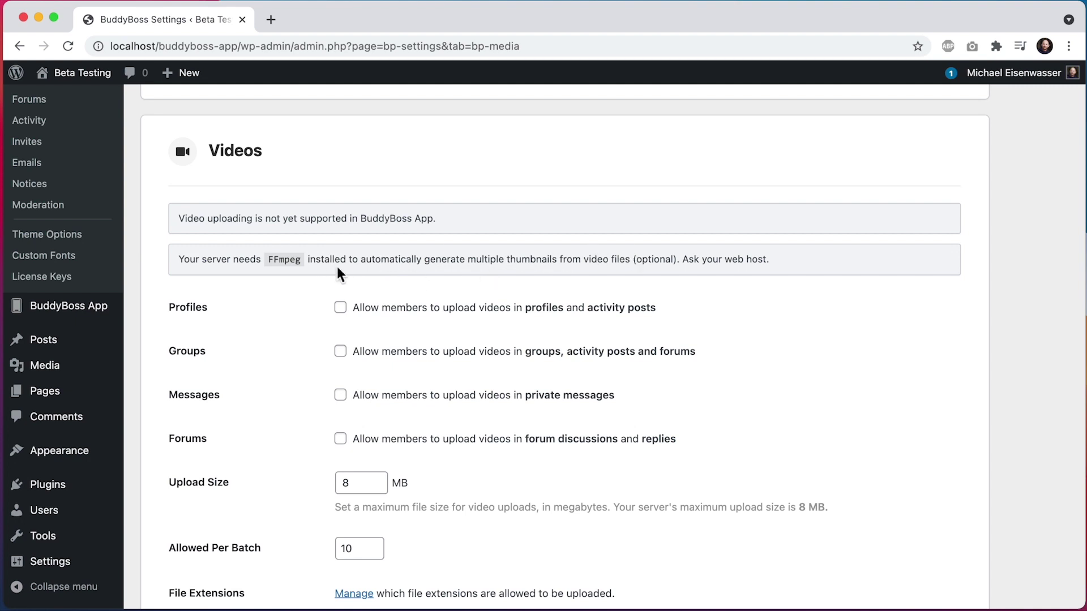
{"action": "left_click", "coordinate": [288, 263], "text": "super"}
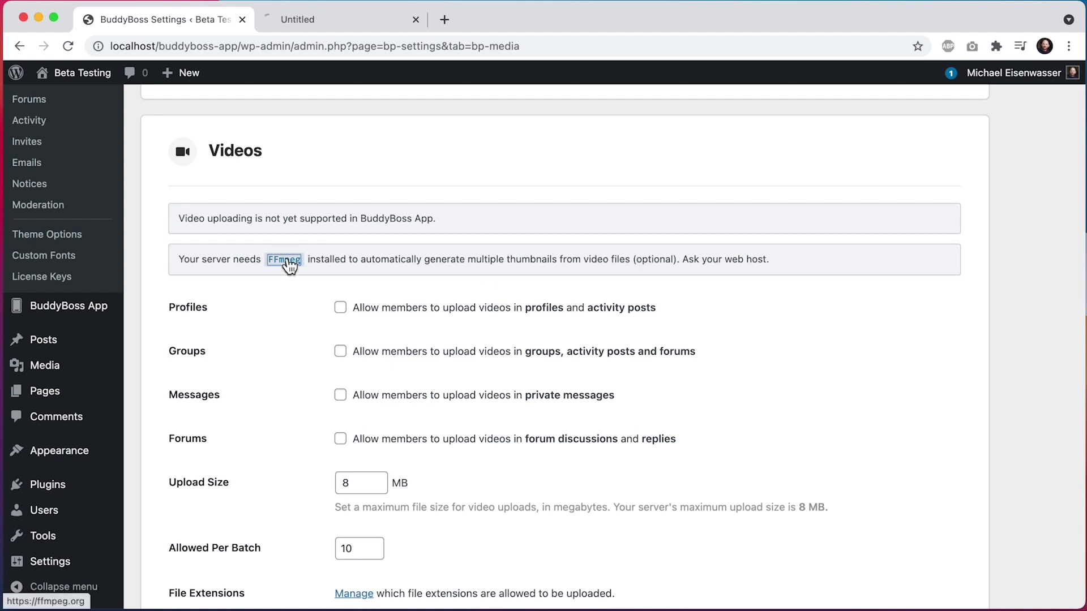
{"action": "left_click", "coordinate": [294, 19]}
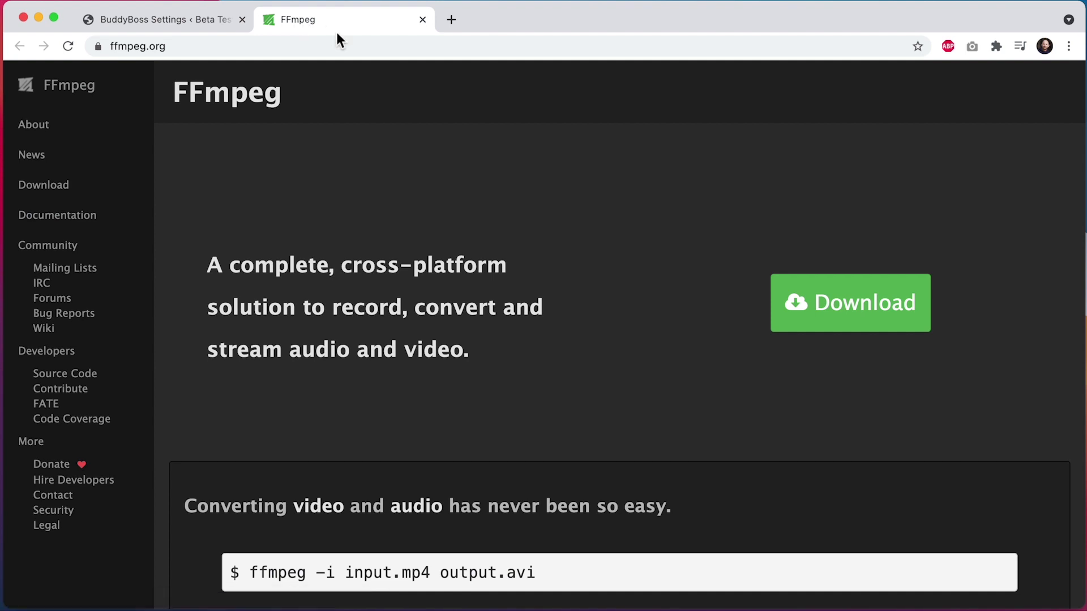
{"action": "left_click", "coordinate": [216, 25]}
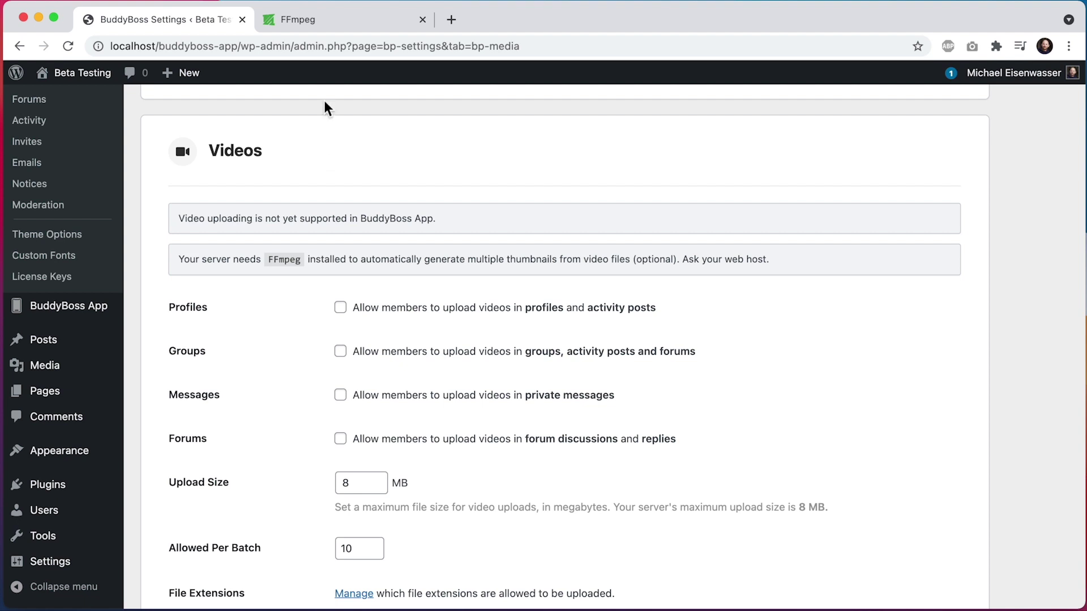
{"action": "left_click", "coordinate": [342, 25]}
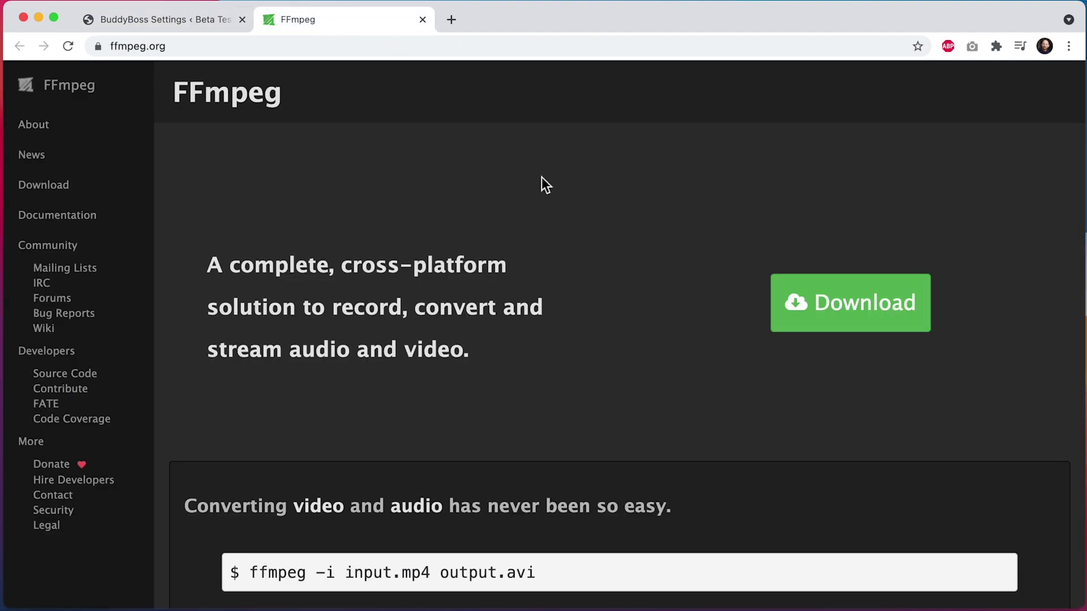
- Close the FFmpeg tab, tick video uploads for profiles, groups, private messages and forums, and save
{"action": "left_click", "coordinate": [423, 20]}
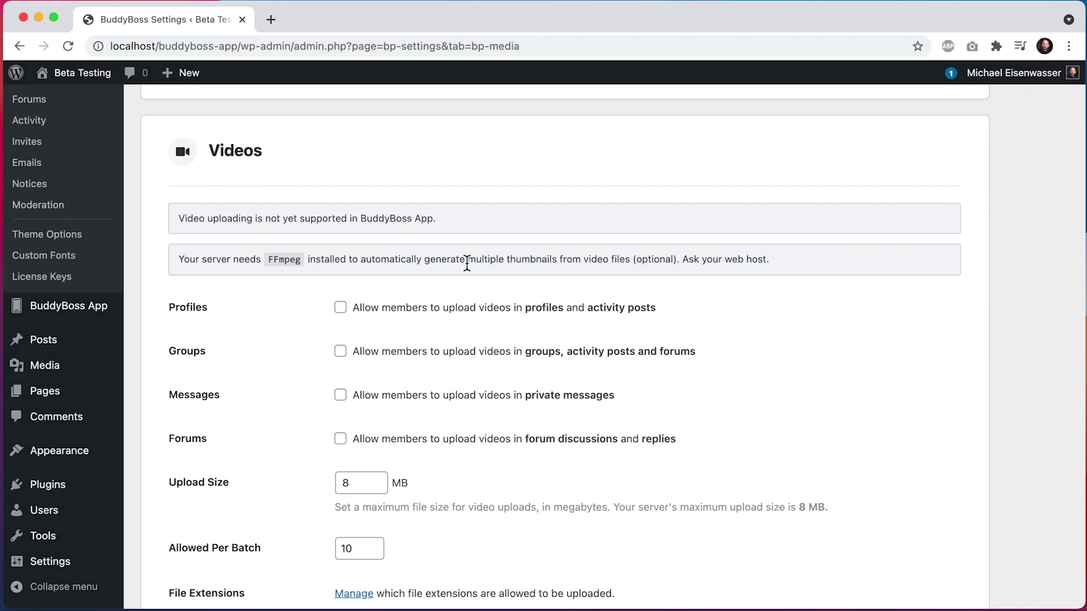
{"action": "left_click", "coordinate": [381, 311]}
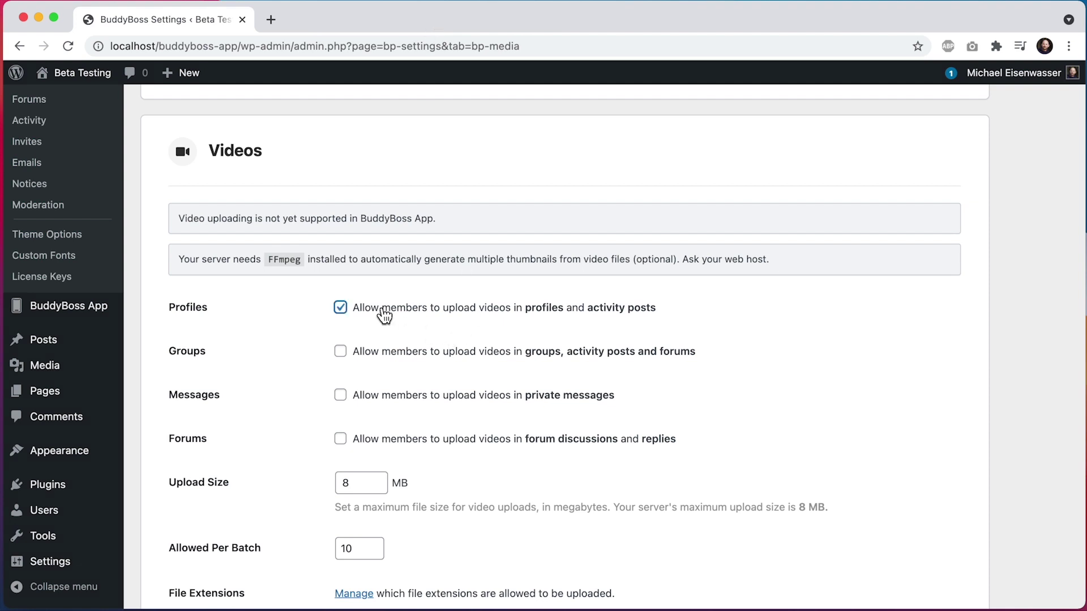
{"action": "left_click", "coordinate": [373, 361]}
{"action": "left_click", "coordinate": [367, 405]}
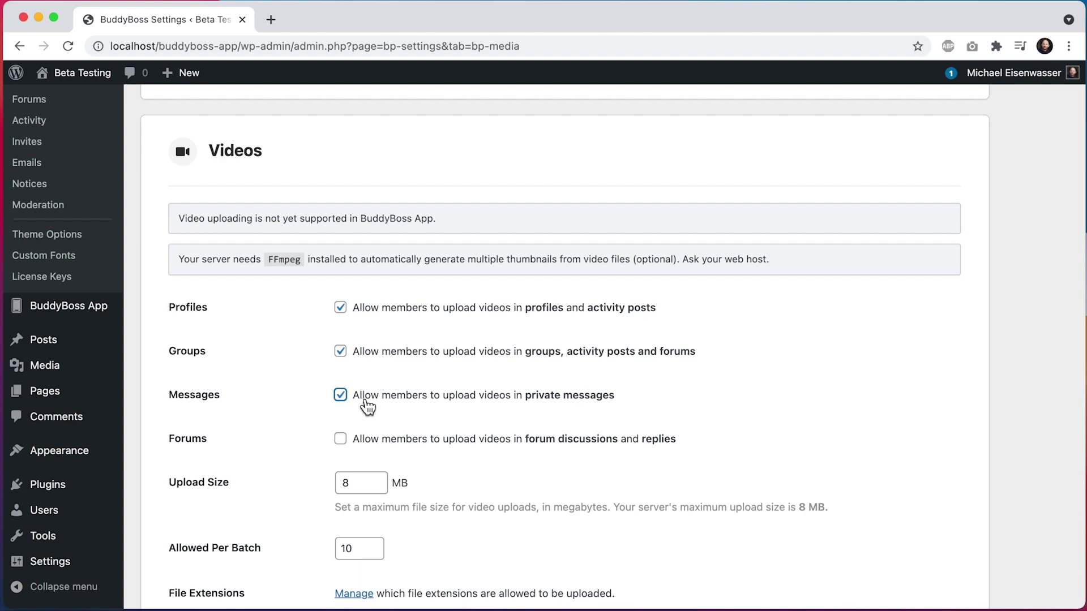
{"action": "left_click", "coordinate": [366, 447]}
{"action": "scroll", "coordinate": [366, 448], "scroll_direction": "down", "scroll_amount": 15}
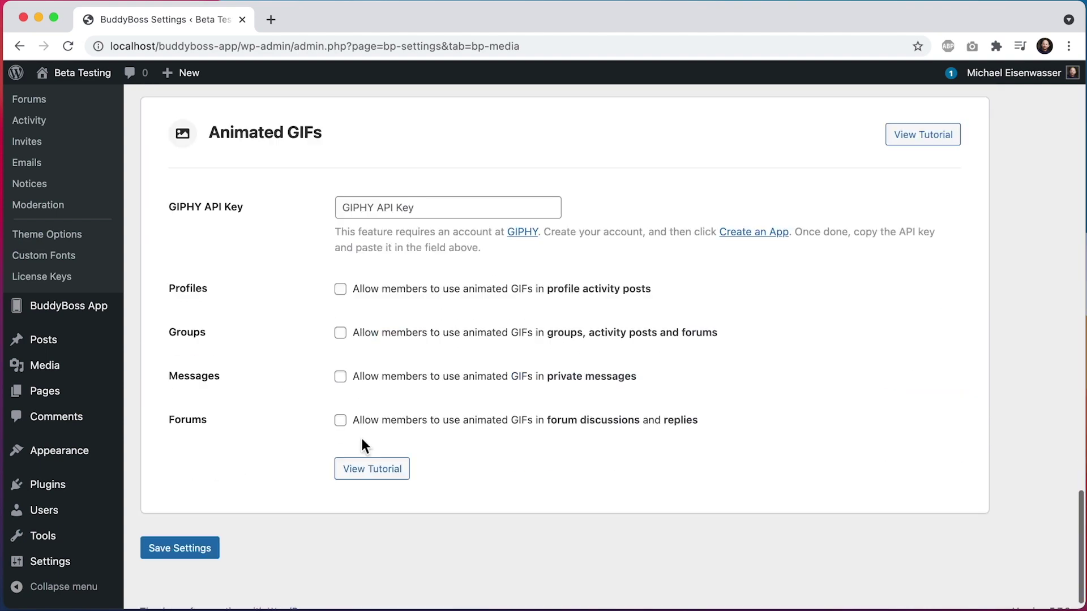
{"action": "left_click", "coordinate": [210, 533]}
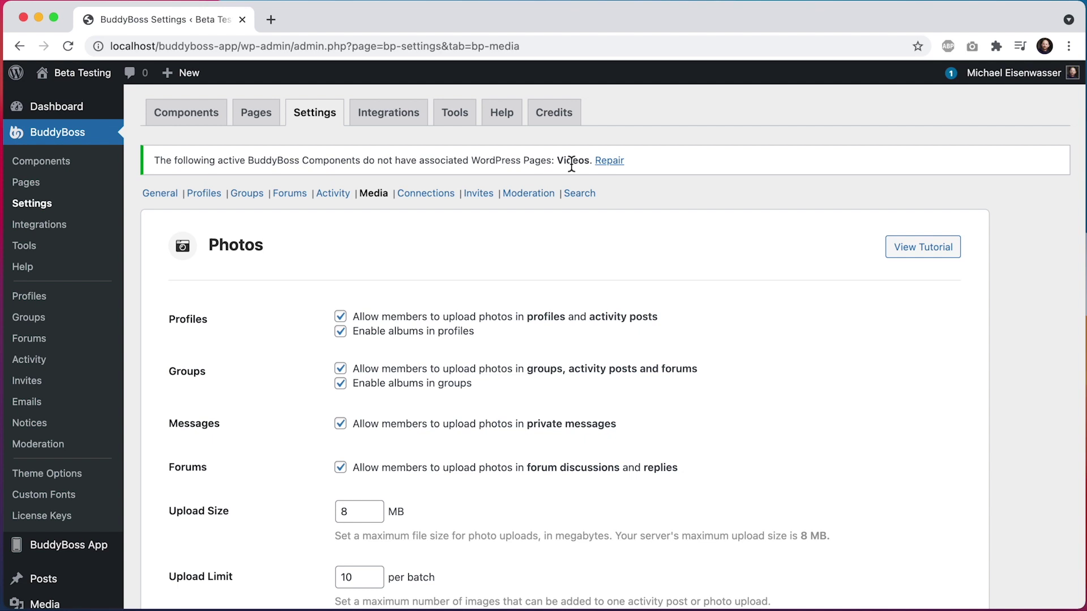
- Repair the missing association by creating a Videos page for the Videos component, then save
{"action": "left_click", "coordinate": [609, 160]}
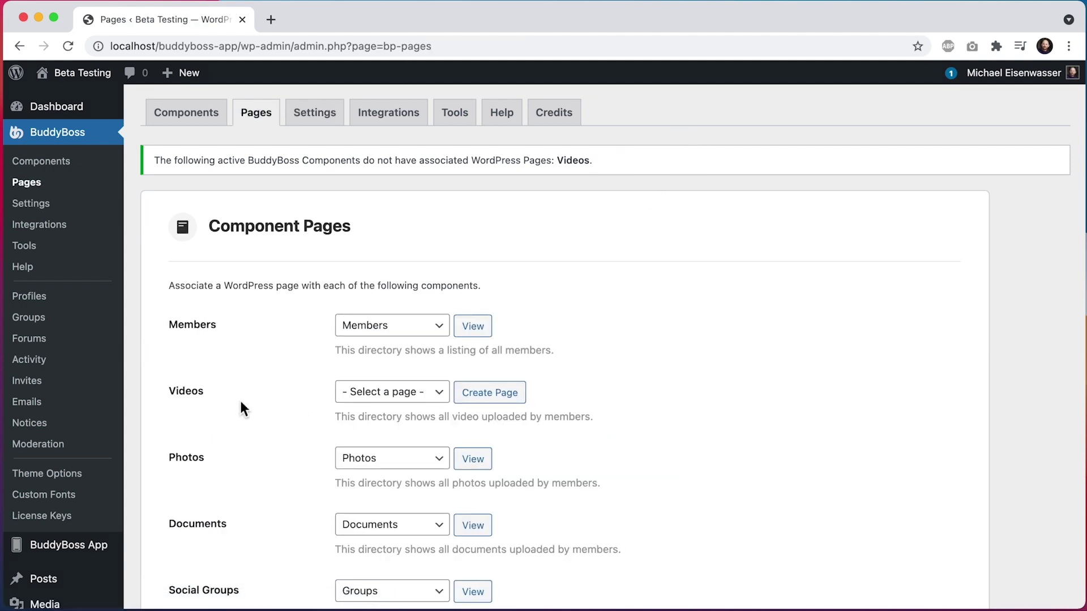
{"action": "left_click", "coordinate": [496, 397]}
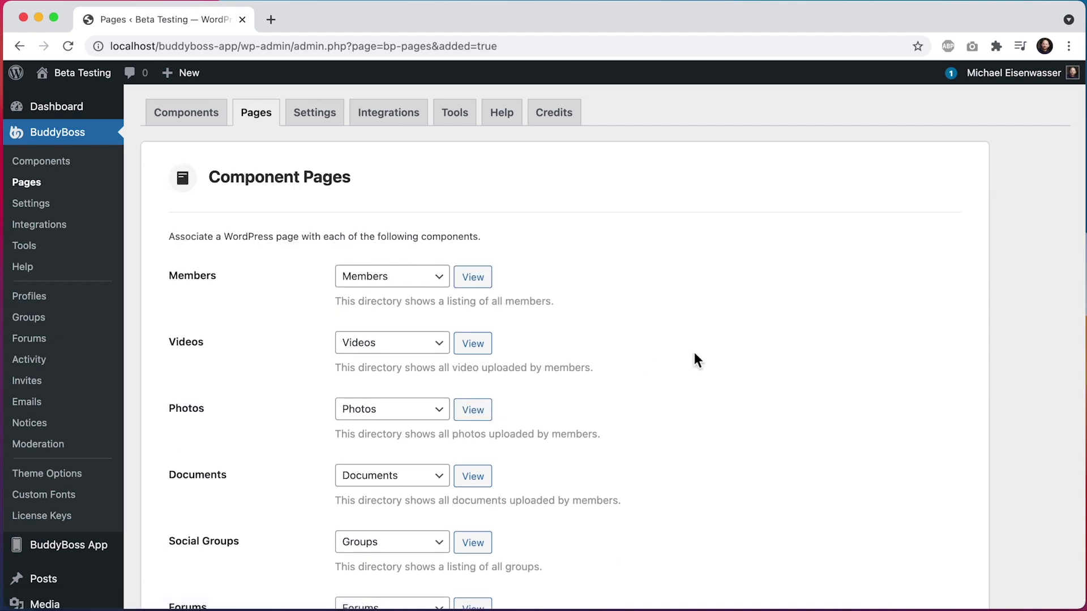
{"action": "scroll", "coordinate": [694, 353], "scroll_direction": "down", "scroll_amount": 10}
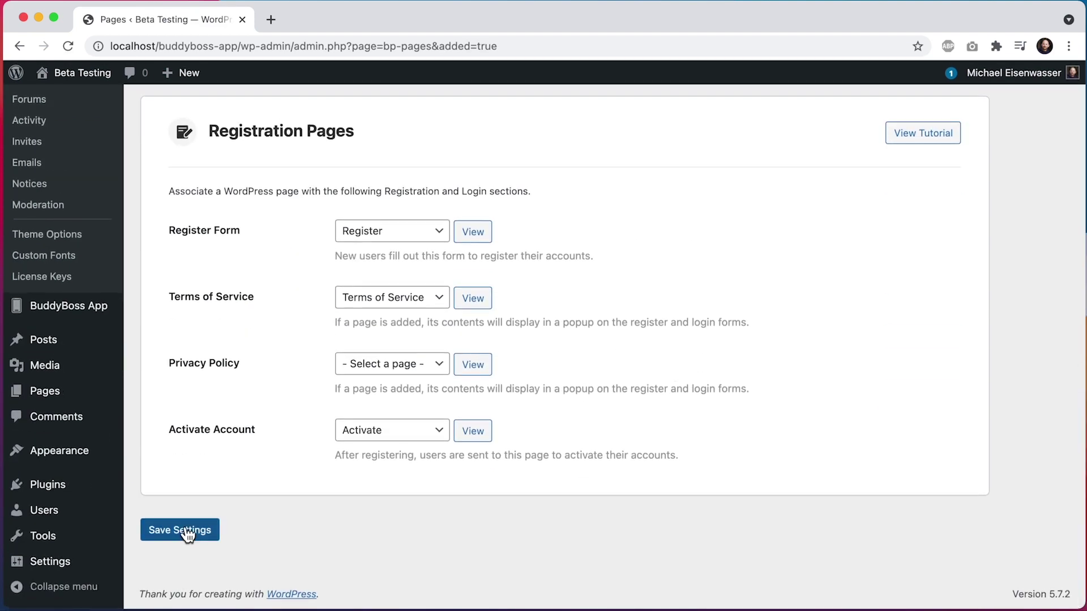
{"action": "left_click", "coordinate": [188, 535]}
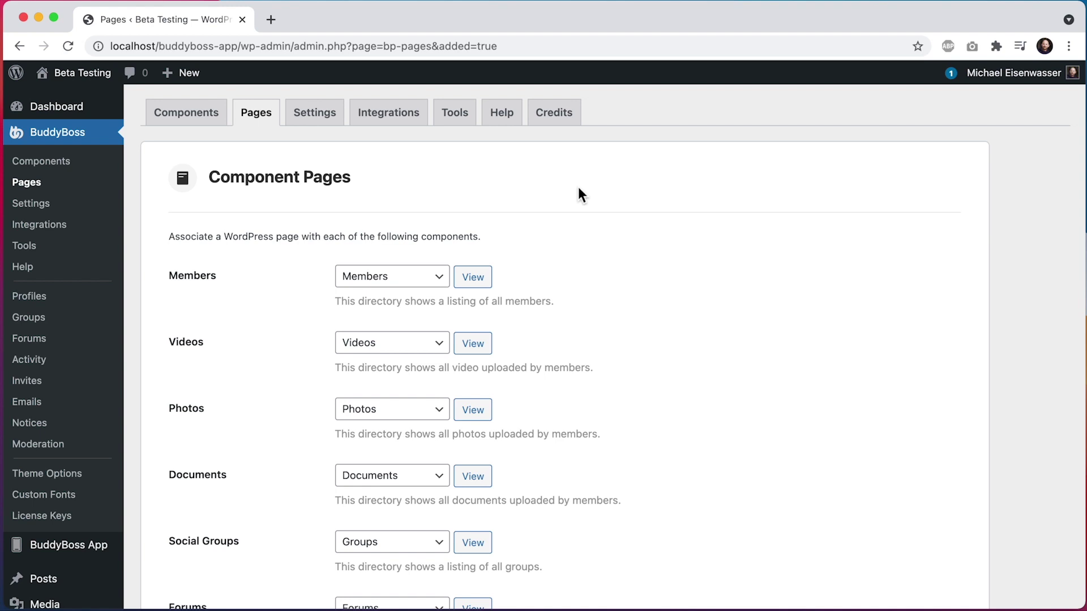
- Go to Appearance > Menus to edit the Titlebar menu
{"action": "scroll", "coordinate": [318, 318], "scroll_direction": "down", "scroll_amount": 7}
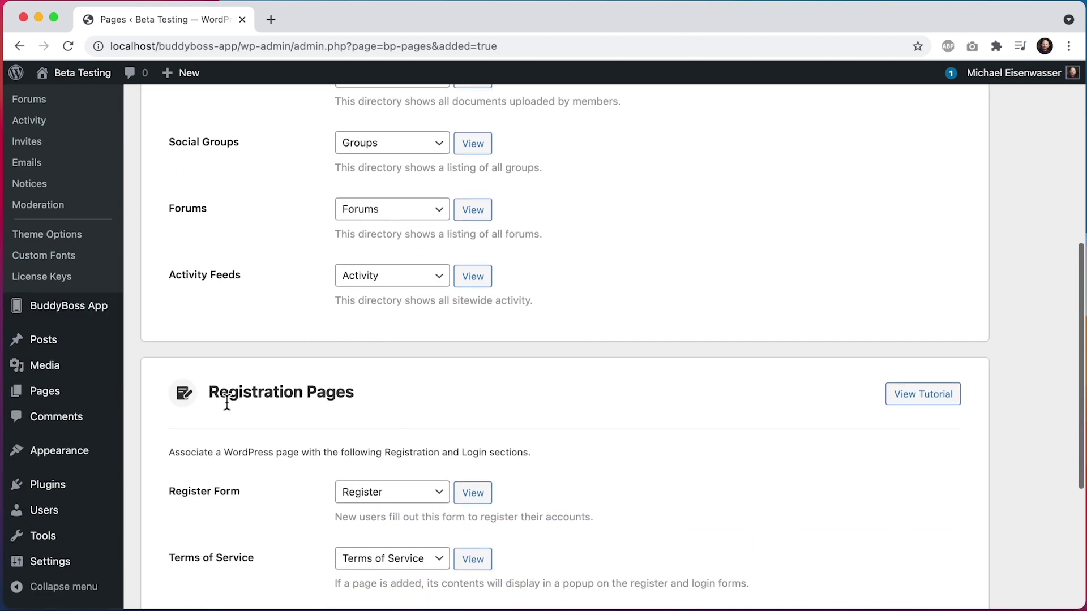
{"action": "mouse_move", "coordinate": [98, 453]}
{"action": "left_click", "coordinate": [175, 517]}
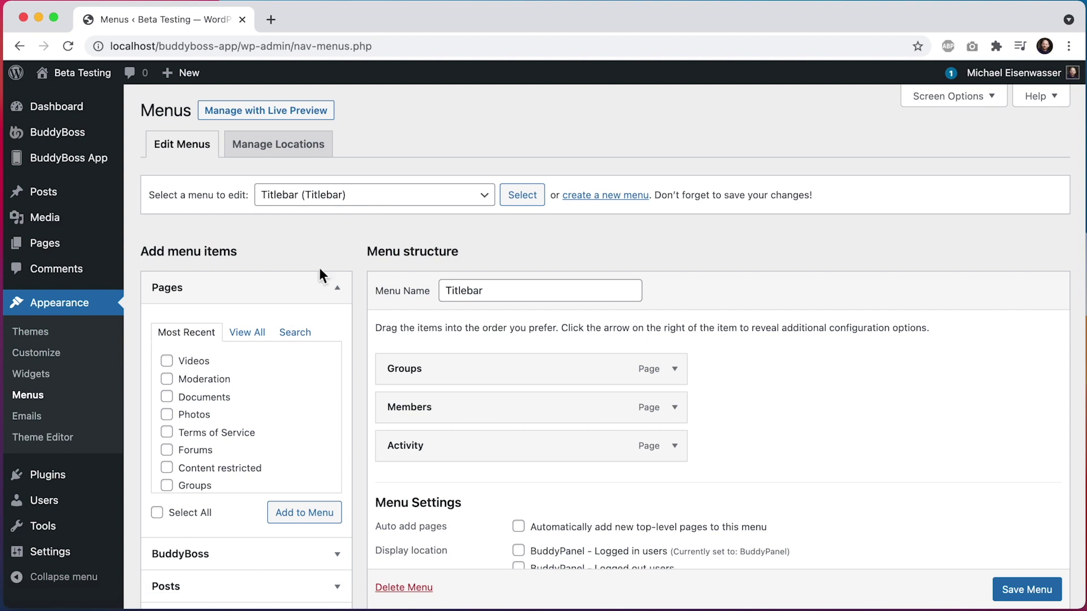
- Add the Videos page to the Titlebar menu after Activity and save the menu
{"action": "left_click", "coordinate": [209, 369]}
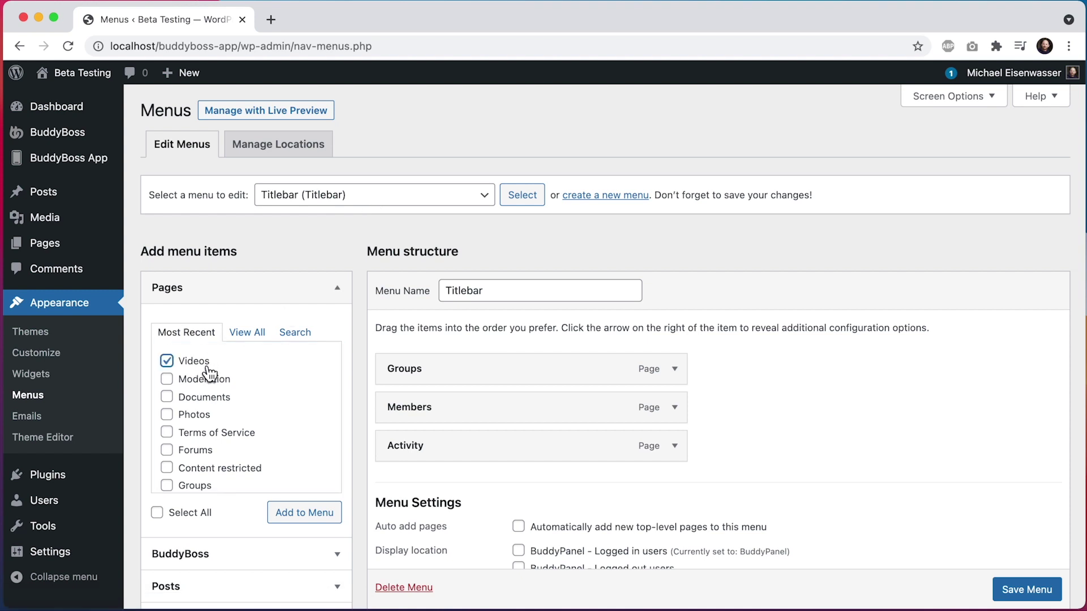
{"action": "left_click", "coordinate": [302, 519]}
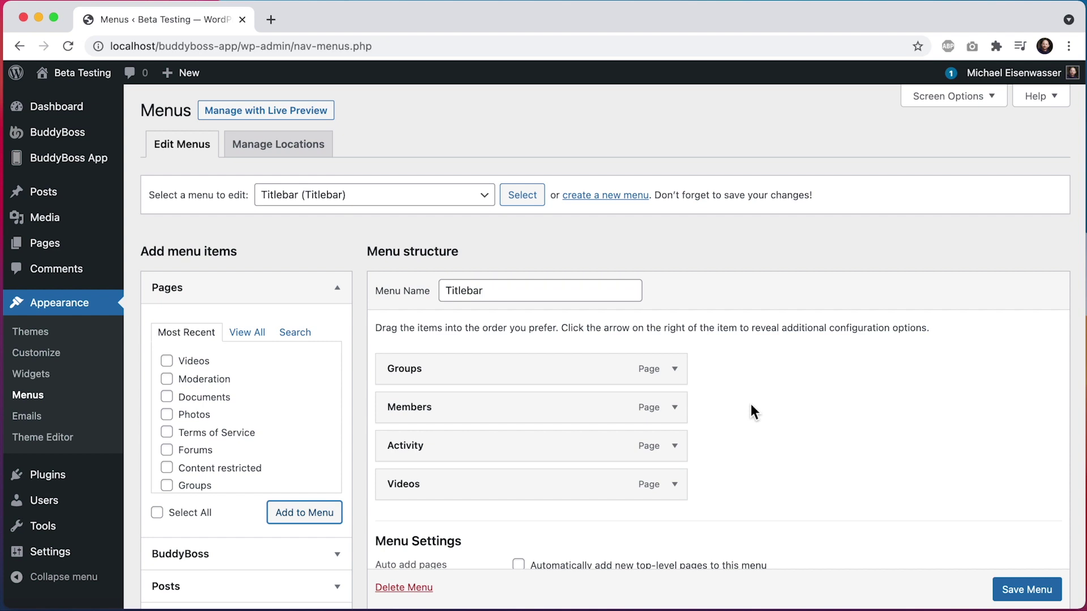
{"action": "scroll", "coordinate": [1011, 547], "scroll_direction": "down", "scroll_amount": 1}
{"action": "left_click", "coordinate": [1025, 589]}
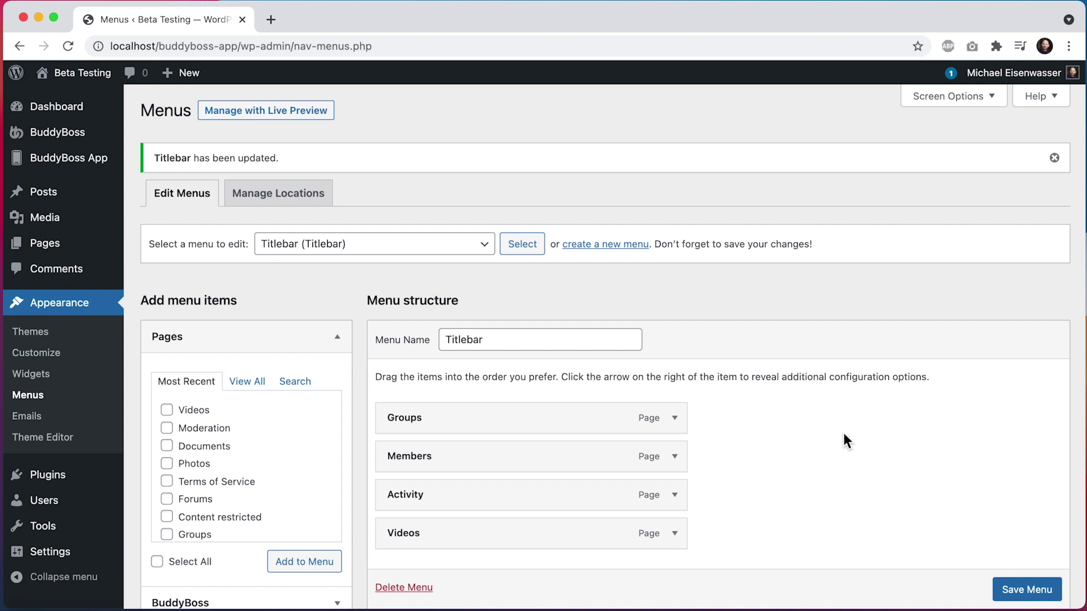
- Return to BuddyBoss > Settings > Media's Videos section, allowing .mp4, .webm, .ogg and .mov
{"action": "mouse_move", "coordinate": [108, 141]}
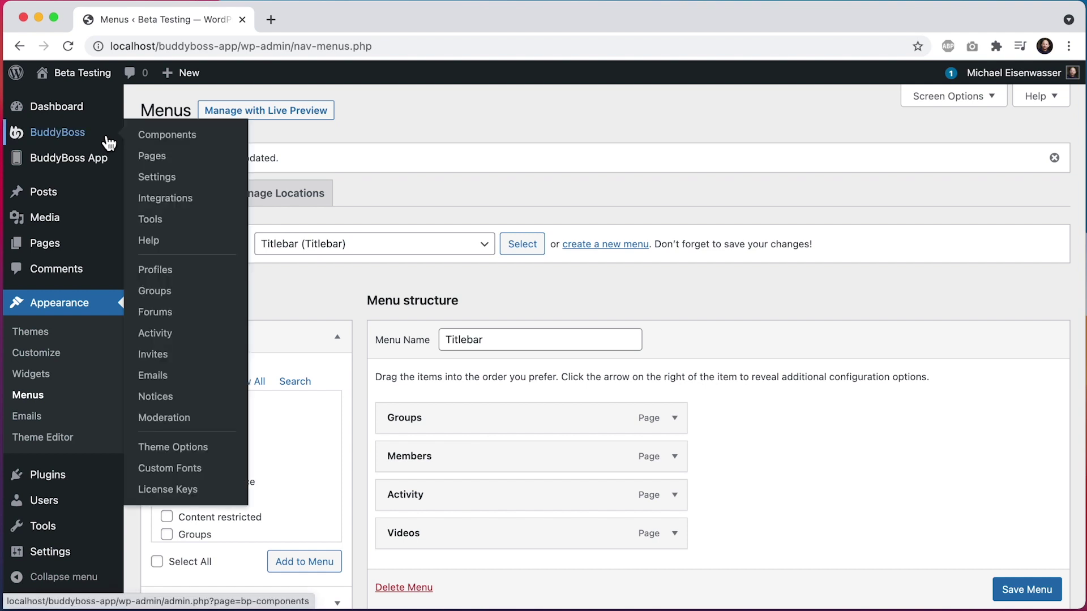
{"action": "left_click", "coordinate": [179, 180]}
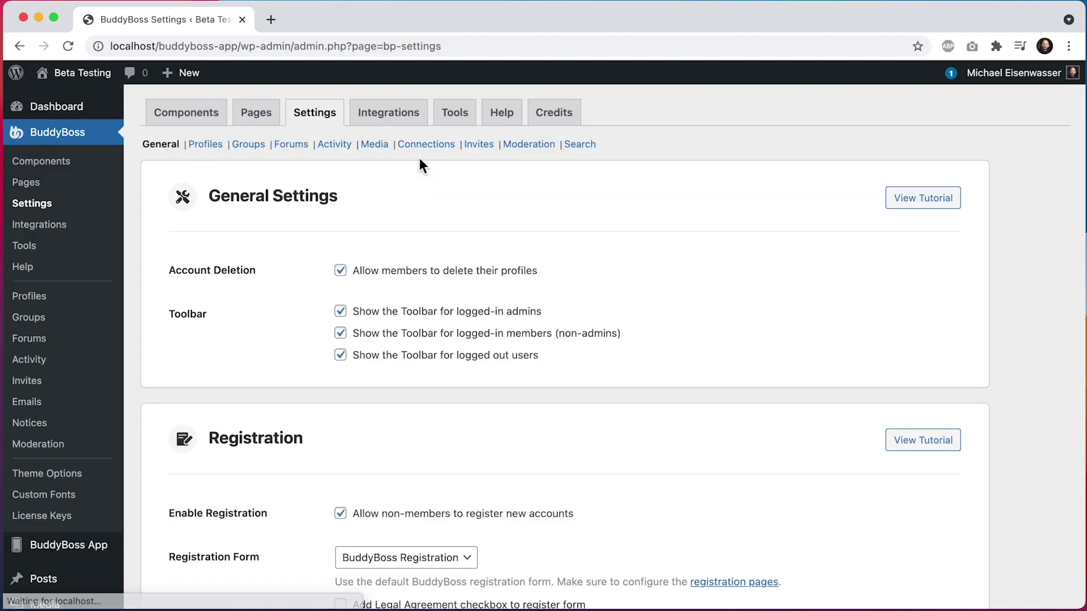
{"action": "left_click", "coordinate": [379, 147]}
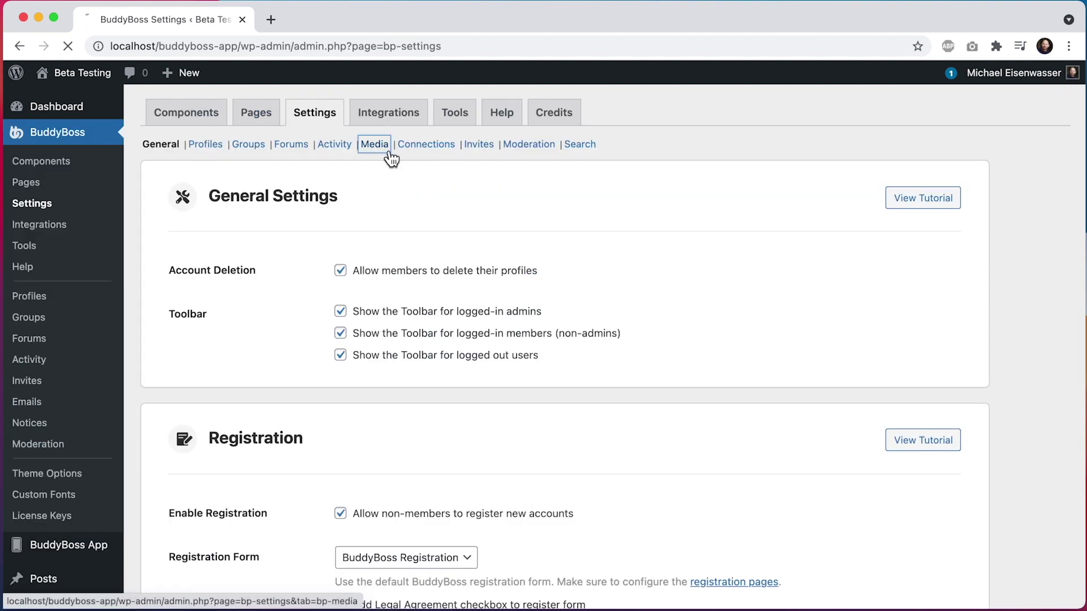
{"action": "scroll", "coordinate": [414, 188], "scroll_direction": "down", "scroll_amount": 20}
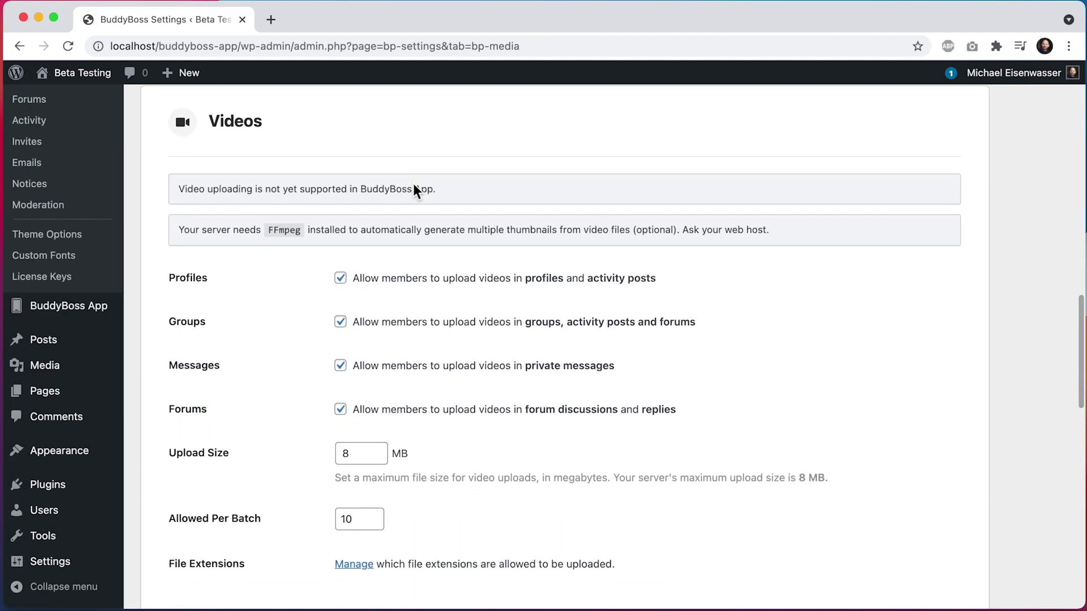
{"action": "scroll", "coordinate": [419, 191], "scroll_direction": "down", "scroll_amount": 2}
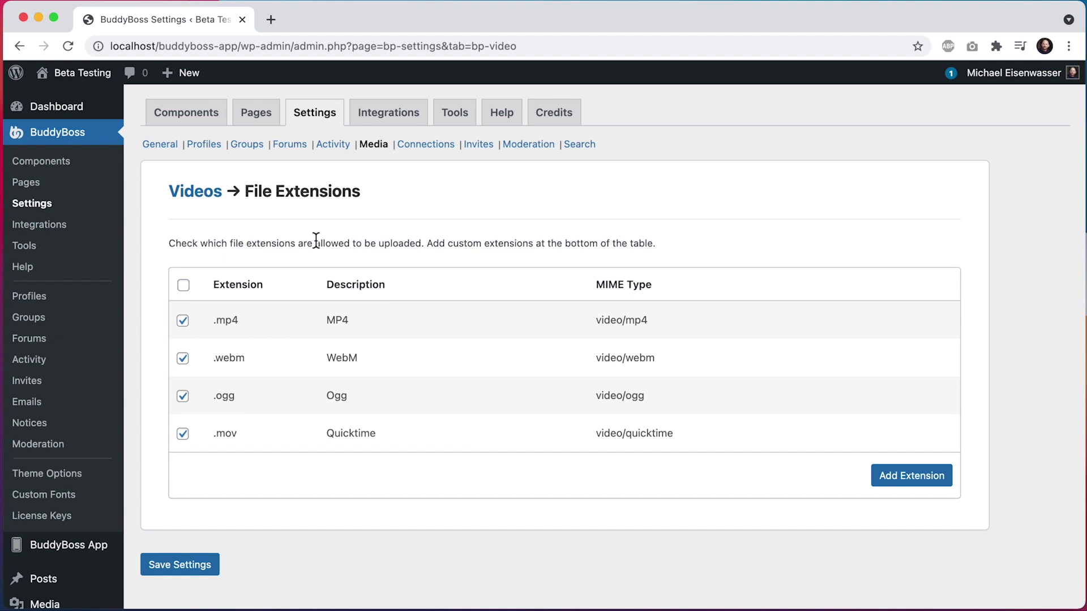
{"action": "left_click", "coordinate": [179, 192]}
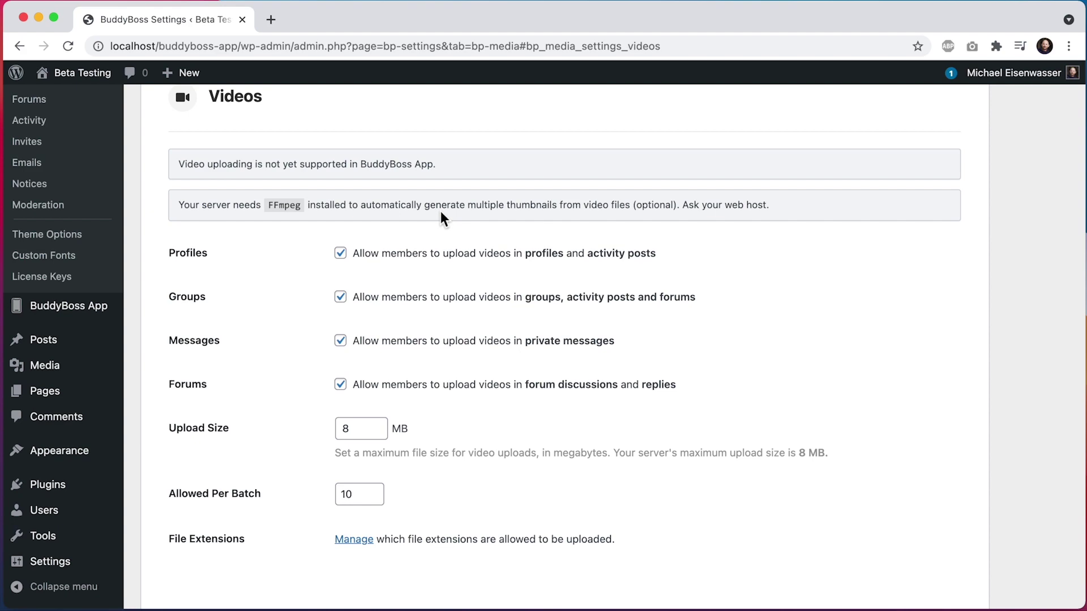
{"action": "scroll", "coordinate": [440, 212], "scroll_direction": "up", "scroll_amount": 10}
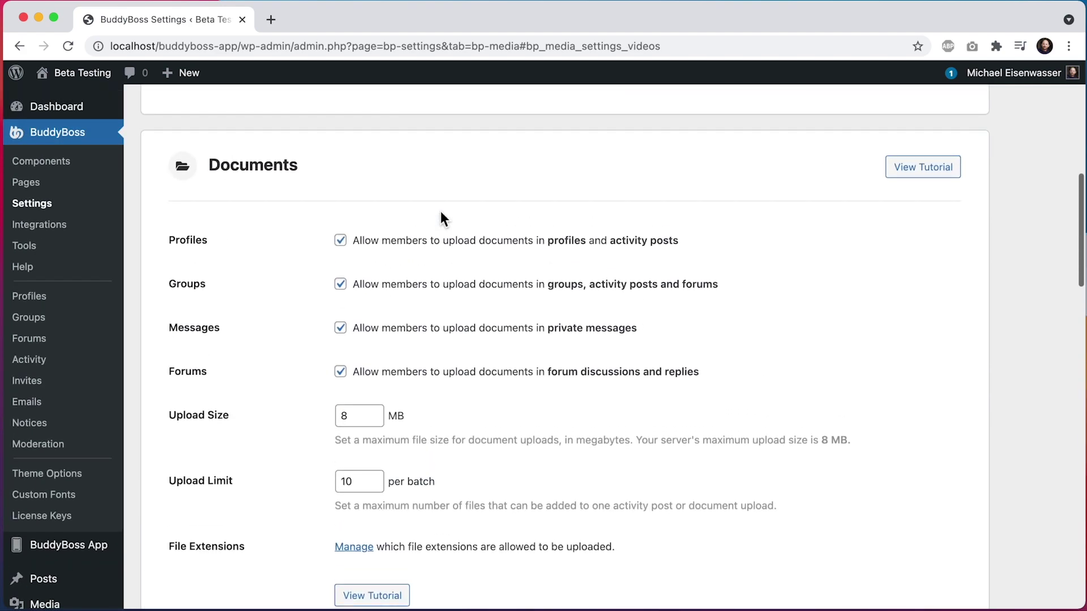
{"action": "scroll", "coordinate": [441, 213], "scroll_direction": "down", "scroll_amount": 1}
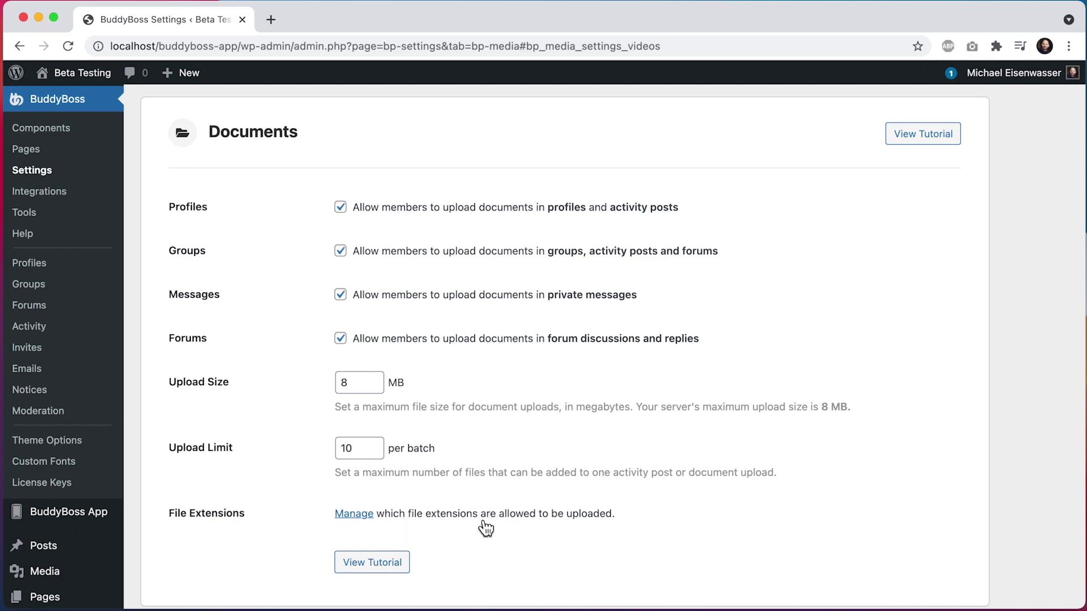
{"action": "left_click", "coordinate": [357, 515]}
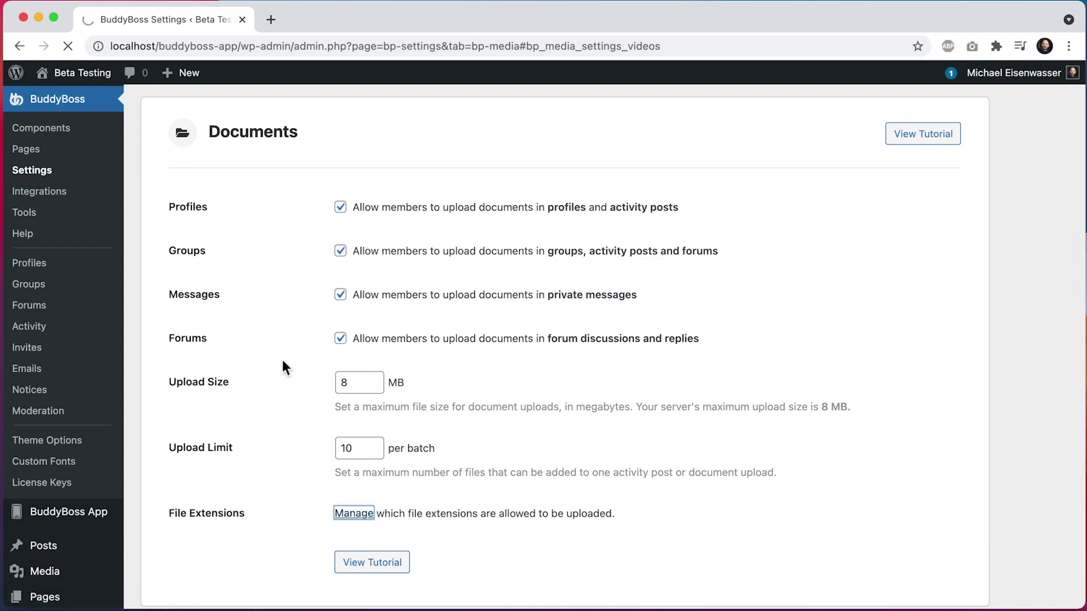
{"action": "scroll", "coordinate": [282, 363], "scroll_direction": "down", "scroll_amount": 10}
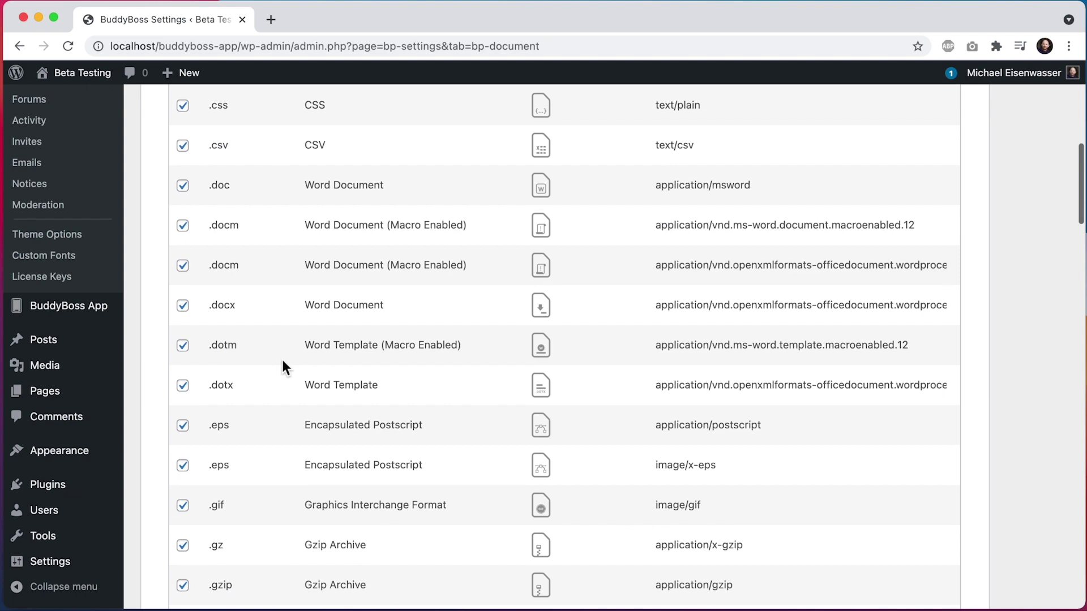
{"action": "scroll", "coordinate": [283, 361], "scroll_direction": "down", "scroll_amount": 20}
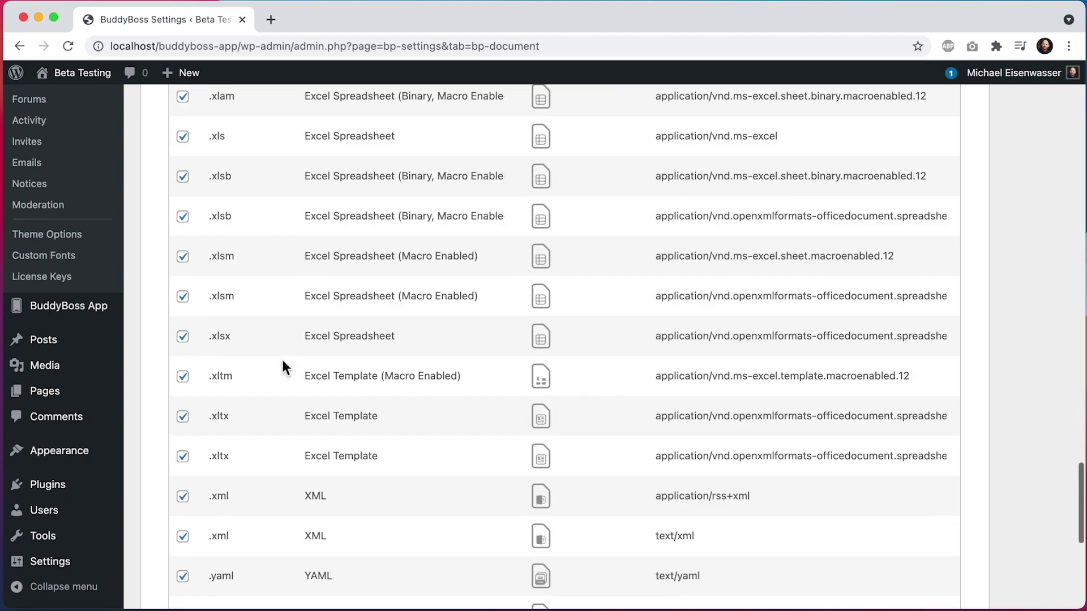
{"action": "scroll", "coordinate": [282, 361], "scroll_direction": "down", "scroll_amount": 10}
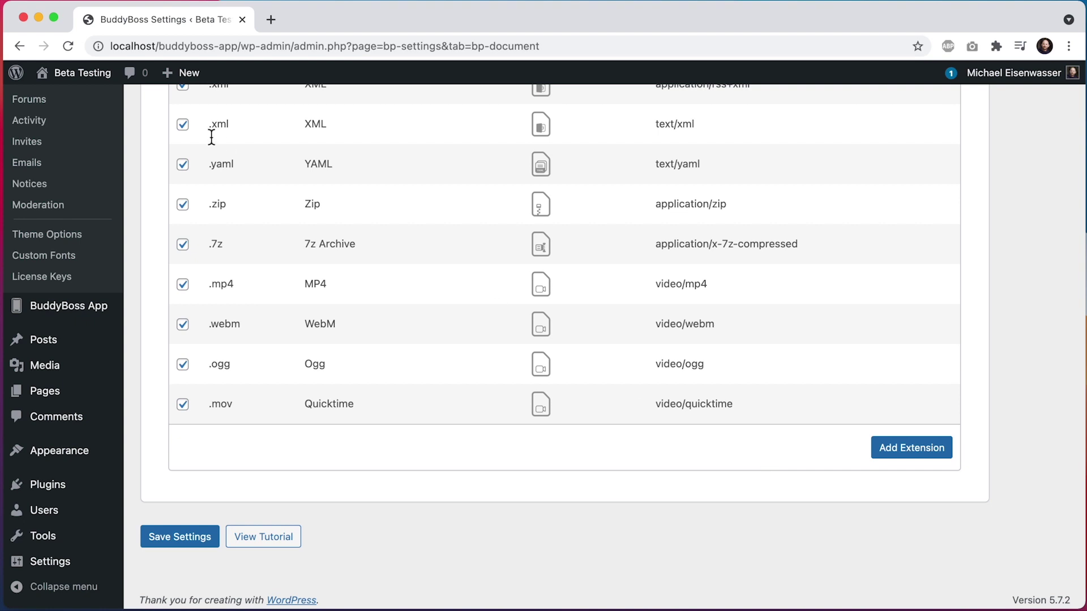
- View the live site in a new tab and go to its Activity feed
{"action": "mouse_move", "coordinate": [80, 72]}
{"action": "left_click", "coordinate": [80, 100], "text": "super"}
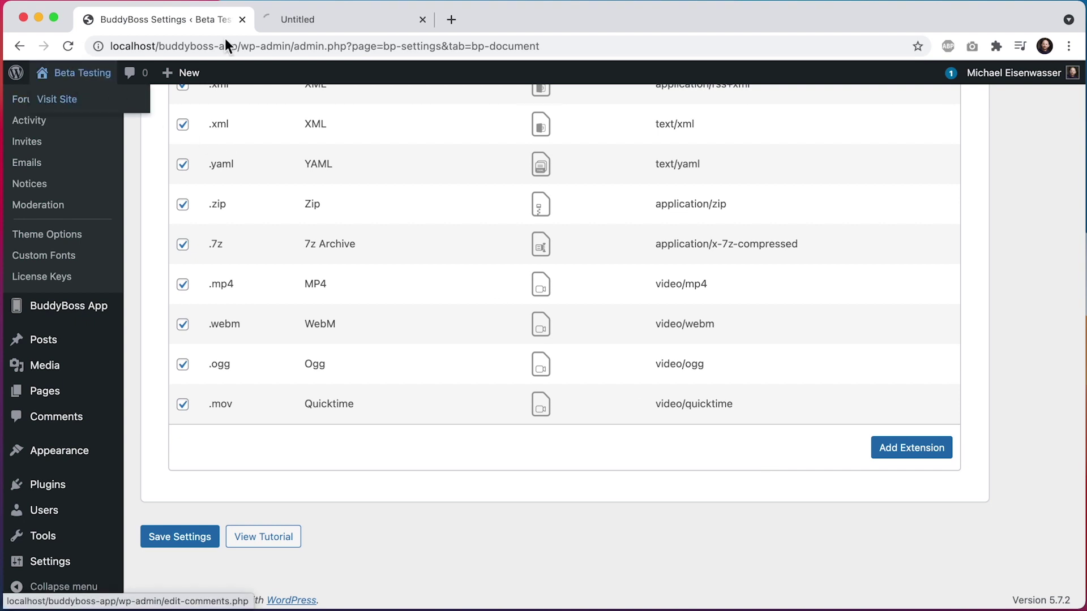
{"action": "left_click", "coordinate": [309, 18]}
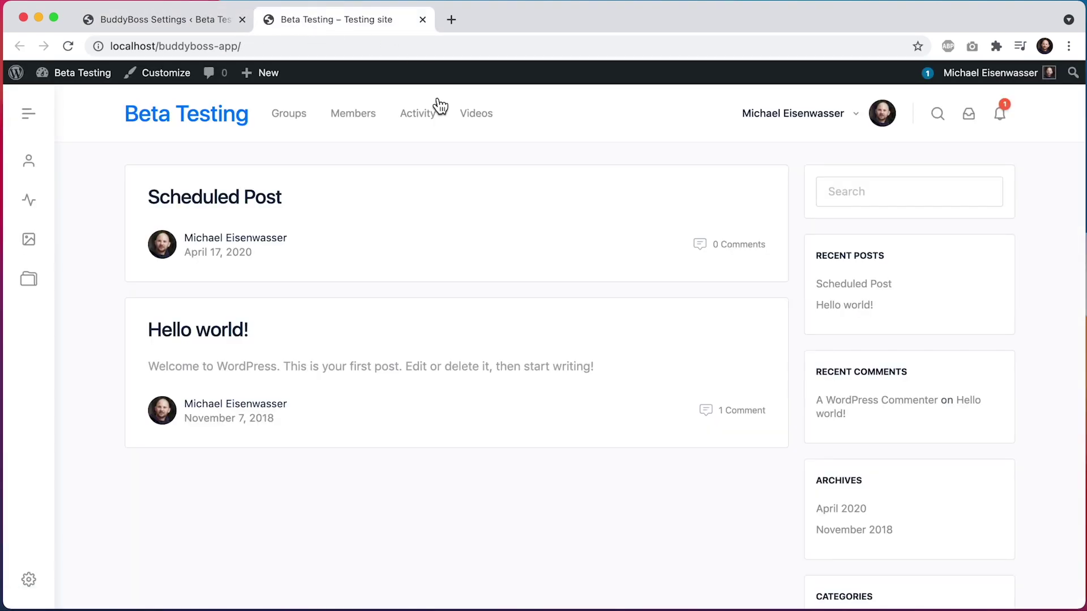
{"action": "left_click", "coordinate": [422, 116]}
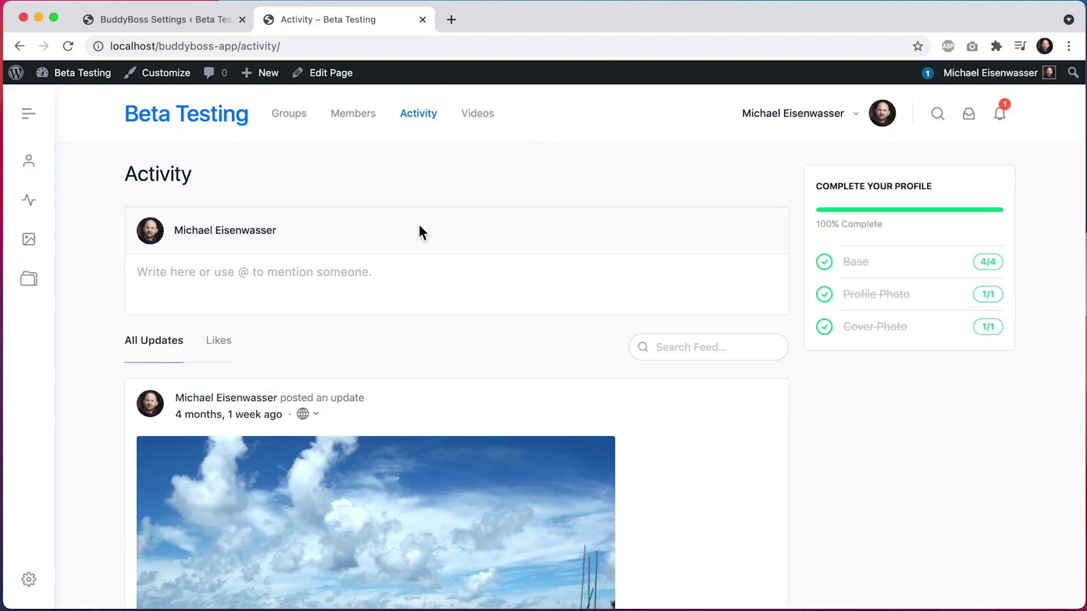
- Post an activity update captioned 'Great video' with SampleVideo_360x240_5mb.mp4 attached
{"action": "left_click", "coordinate": [359, 285]}
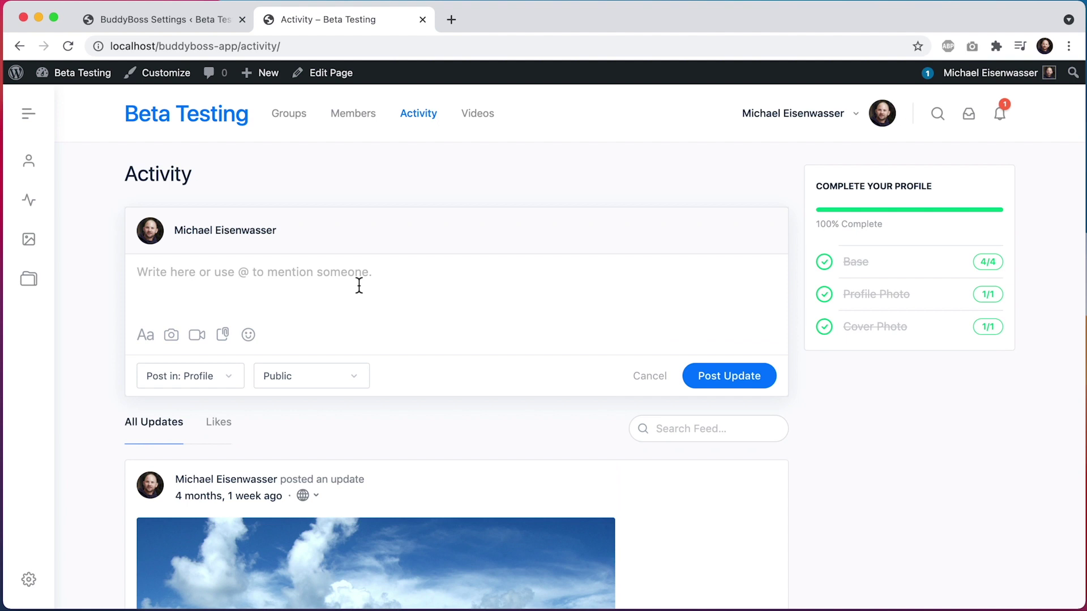
{"action": "left_click", "coordinate": [198, 338]}
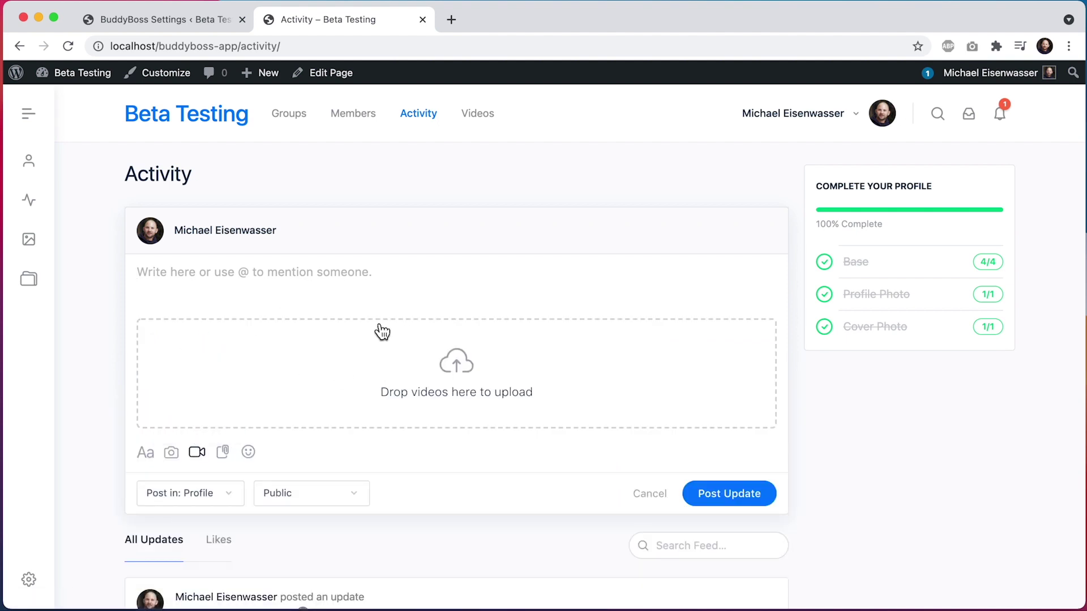
{"action": "left_click", "coordinate": [342, 369]}
{"action": "left_click", "coordinate": [221, 136]}
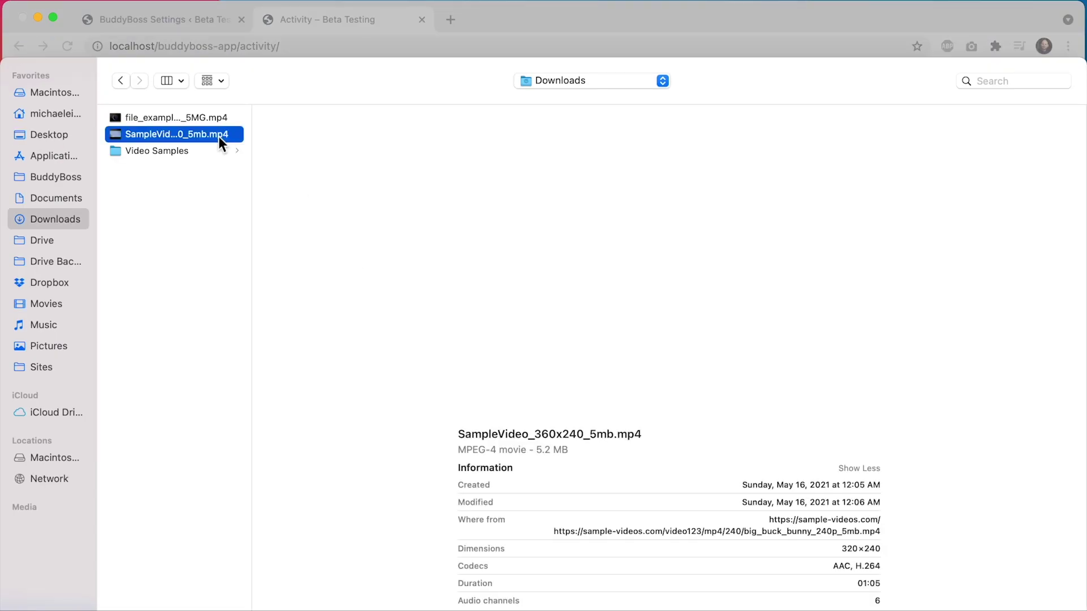
{"action": "double_click", "coordinate": [219, 136]}
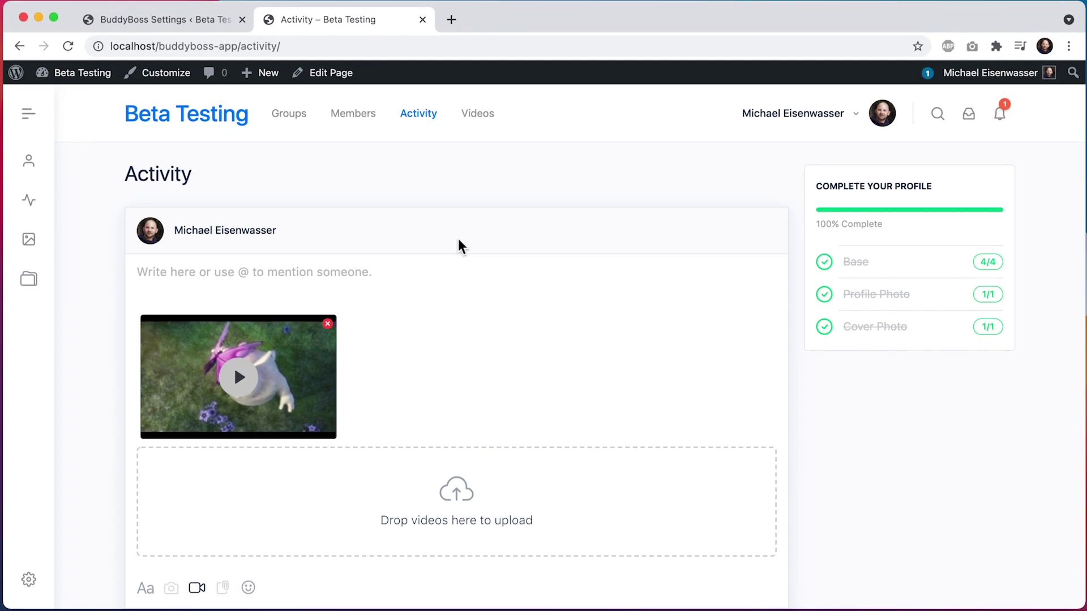
{"action": "type", "text": "Great video"}
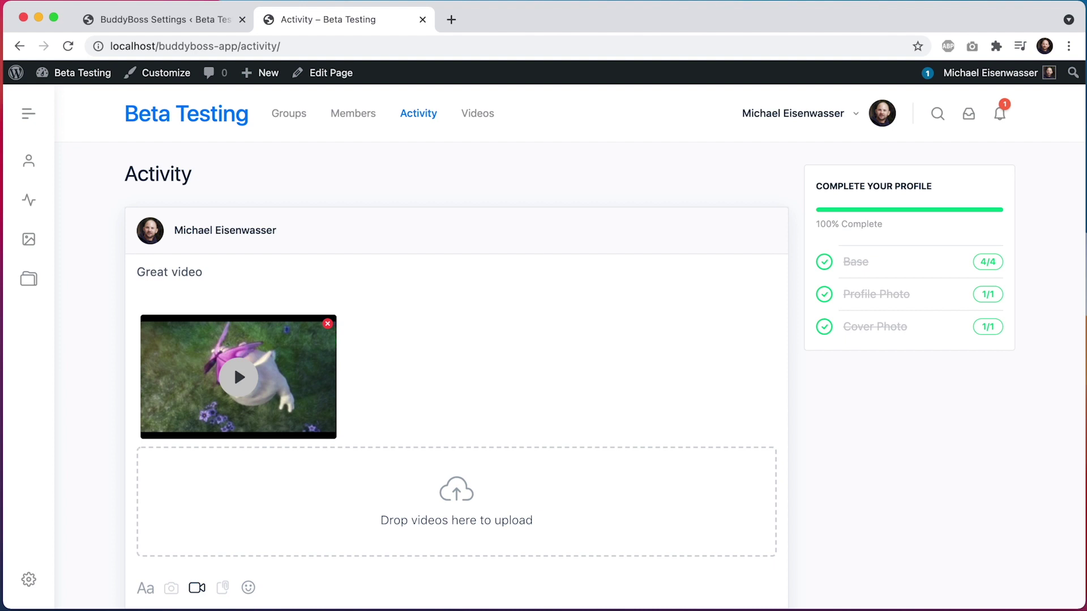
{"action": "scroll", "coordinate": [607, 370], "scroll_direction": "down", "scroll_amount": 3}
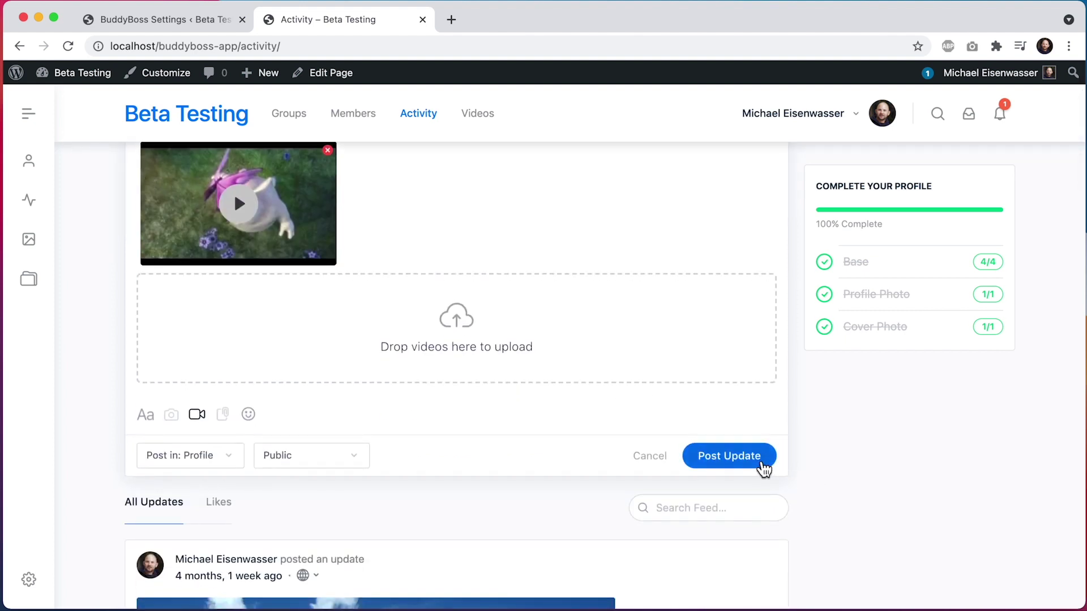
{"action": "left_click", "coordinate": [762, 463]}
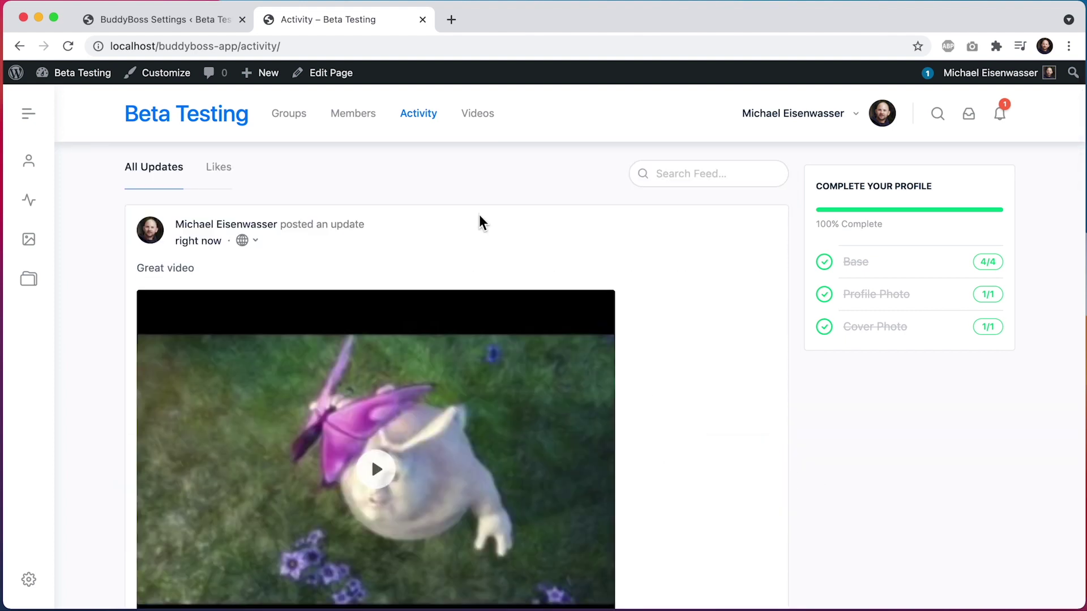
{"action": "scroll", "coordinate": [481, 222], "scroll_direction": "down", "scroll_amount": 2}
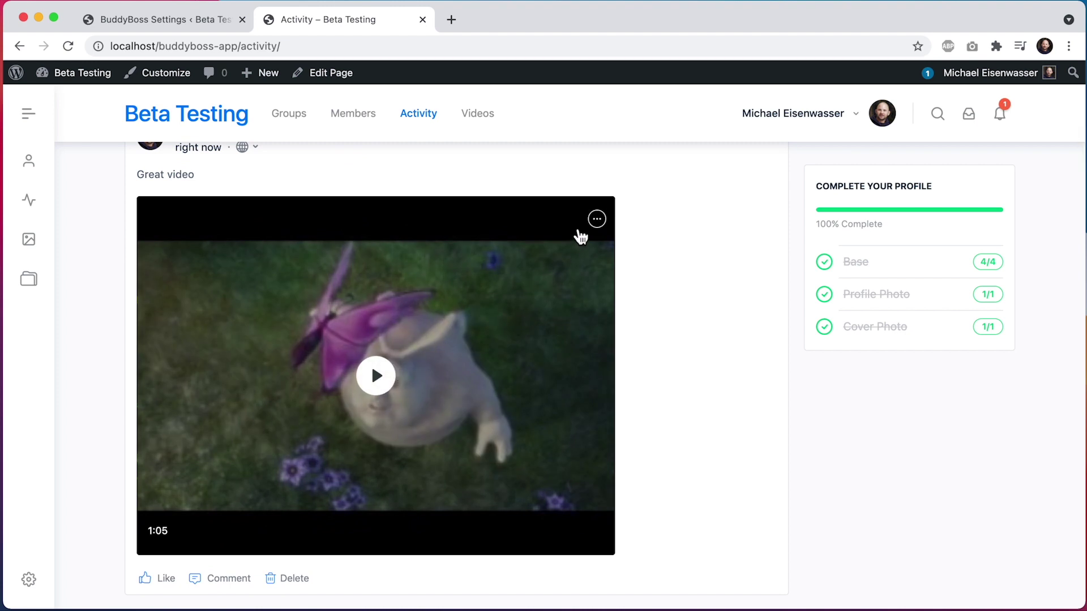
{"action": "left_click", "coordinate": [598, 220]}
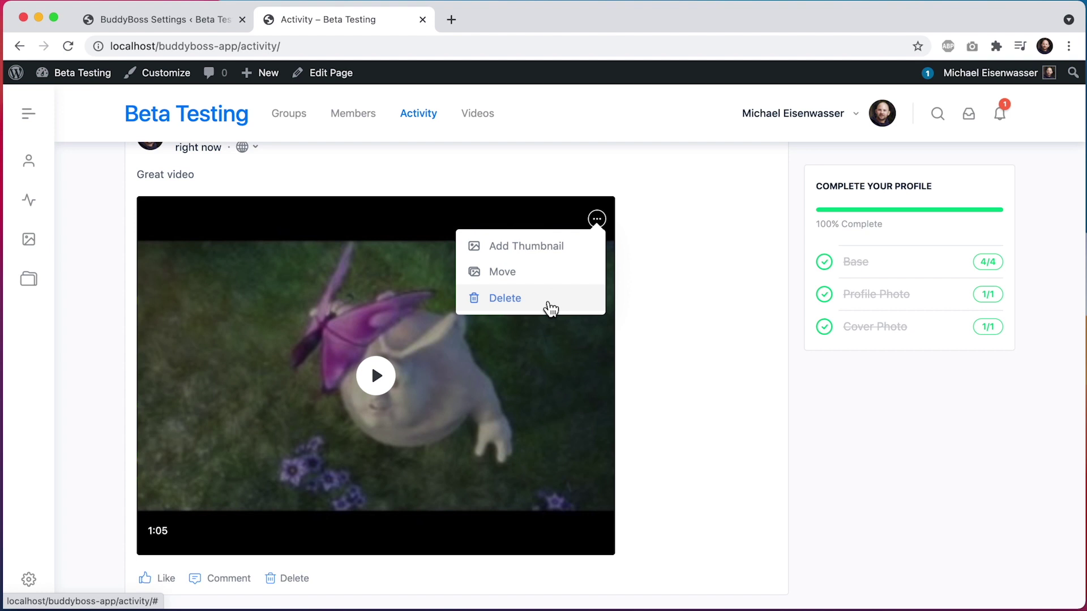
{"action": "left_click", "coordinate": [562, 248]}
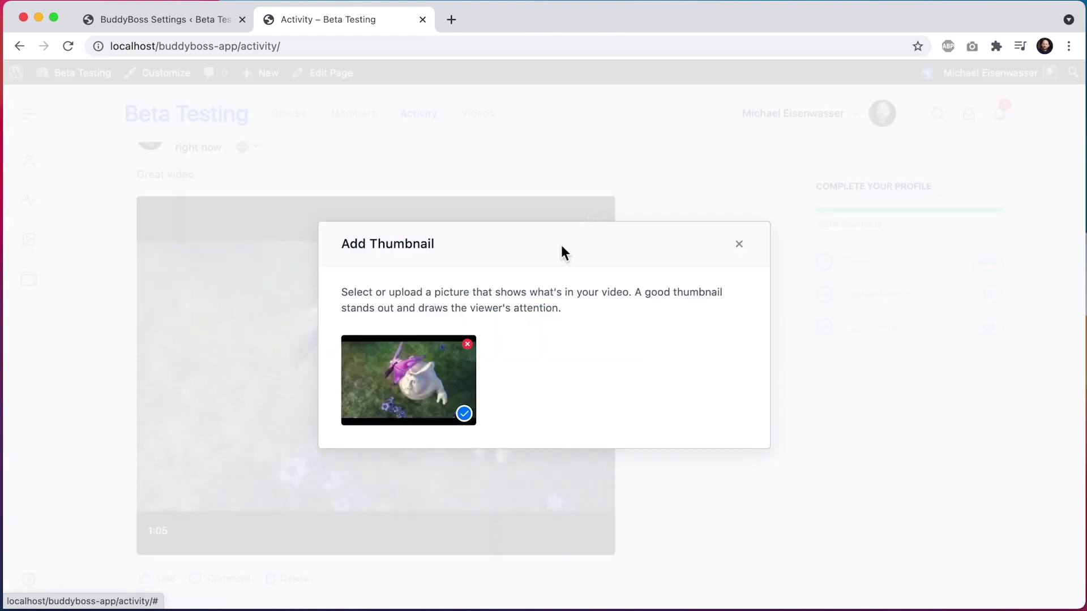
{"action": "left_click", "coordinate": [468, 345]}
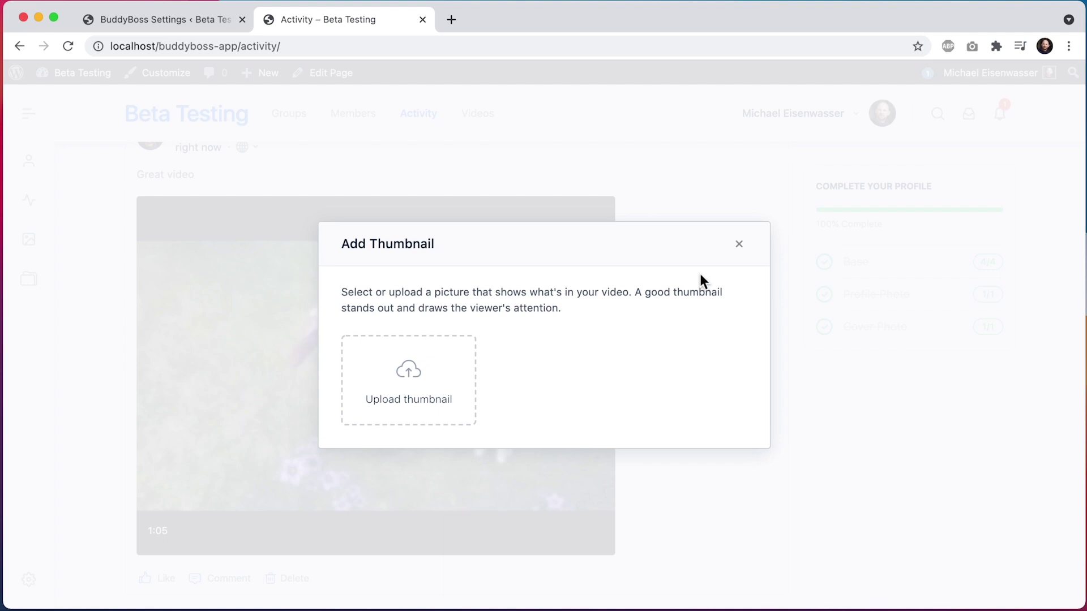
{"action": "left_click", "coordinate": [739, 244]}
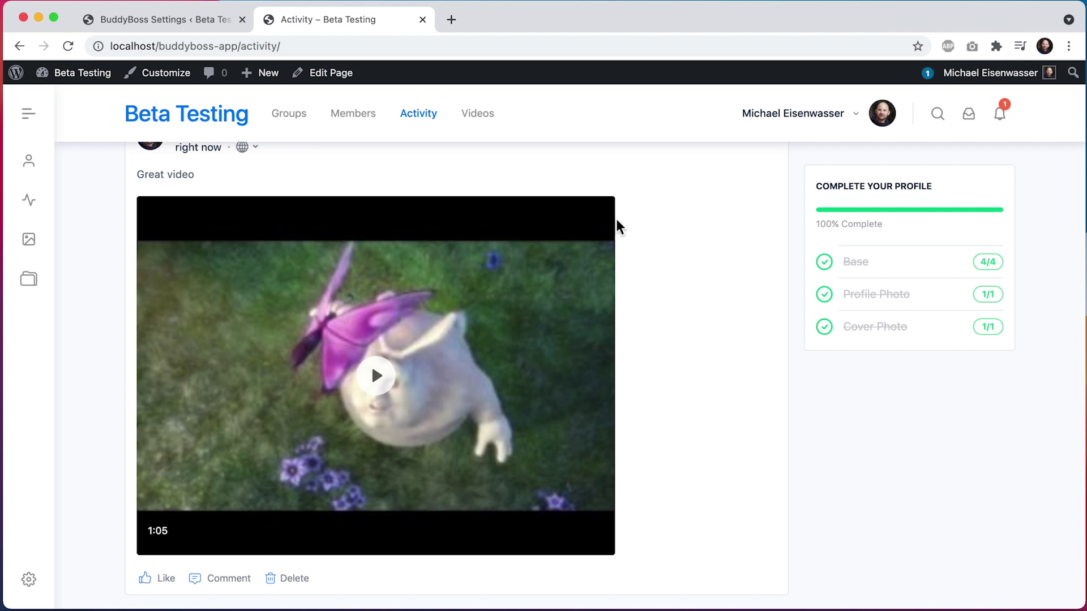
- Move the posted video into the Vacation album, then go to the site's Videos page
{"action": "left_click", "coordinate": [596, 220]}
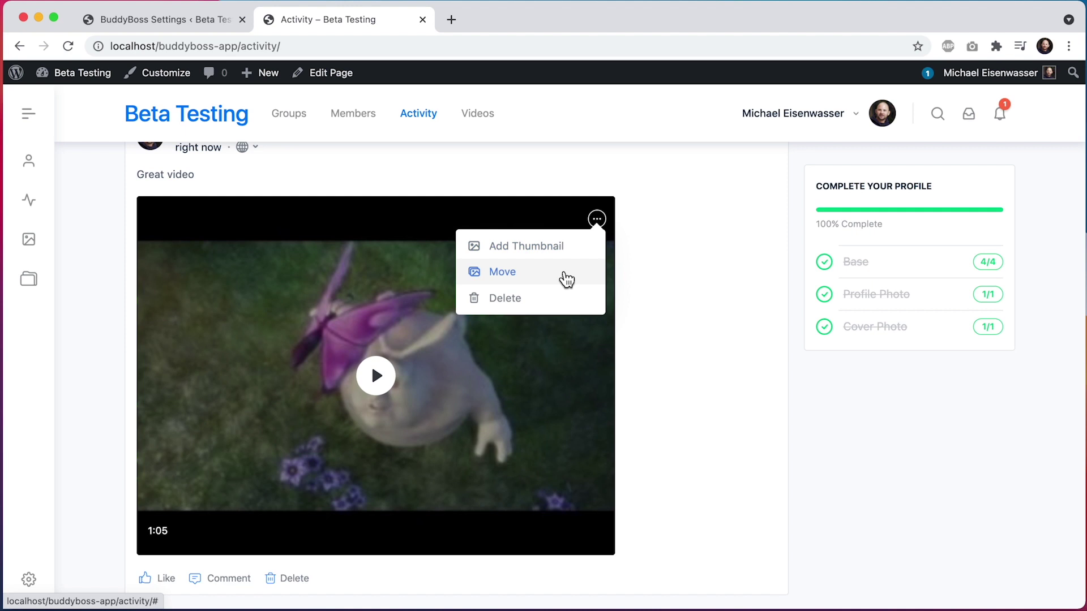
{"action": "left_click", "coordinate": [565, 276]}
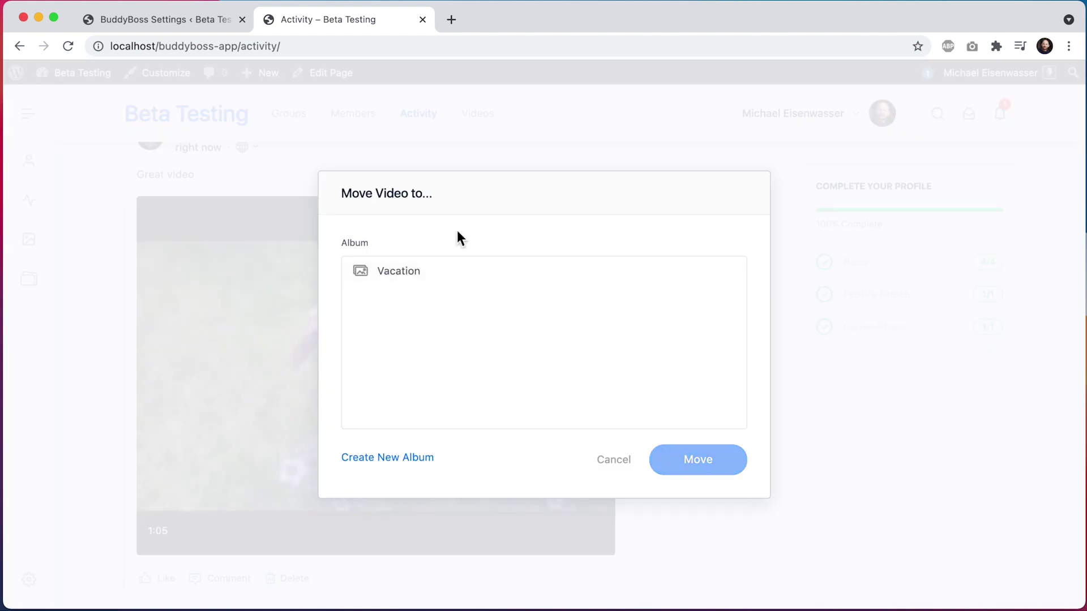
{"action": "left_click", "coordinate": [422, 277]}
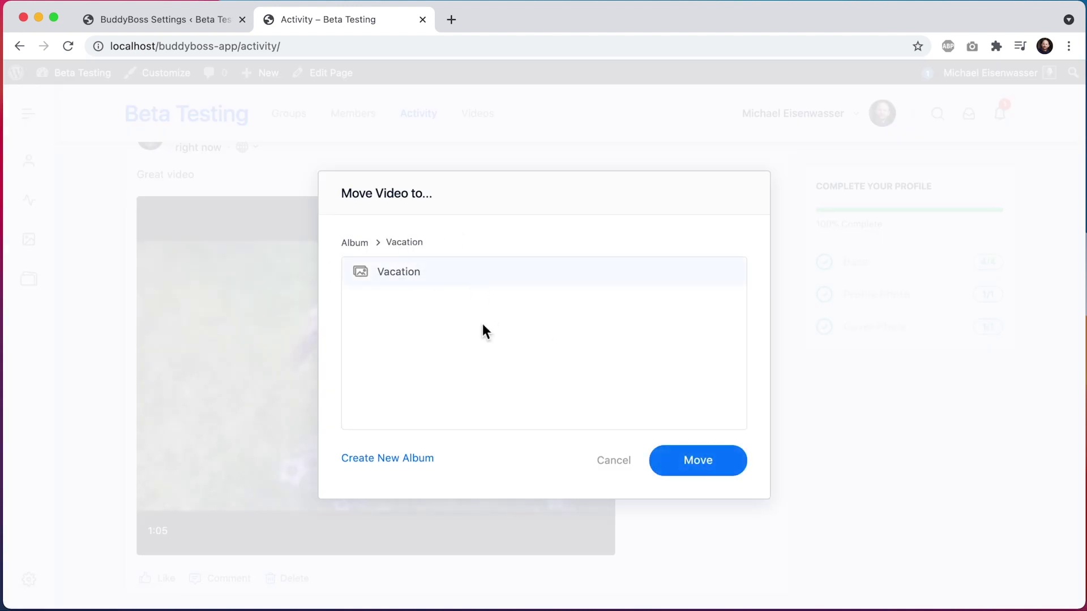
{"action": "left_click", "coordinate": [698, 459]}
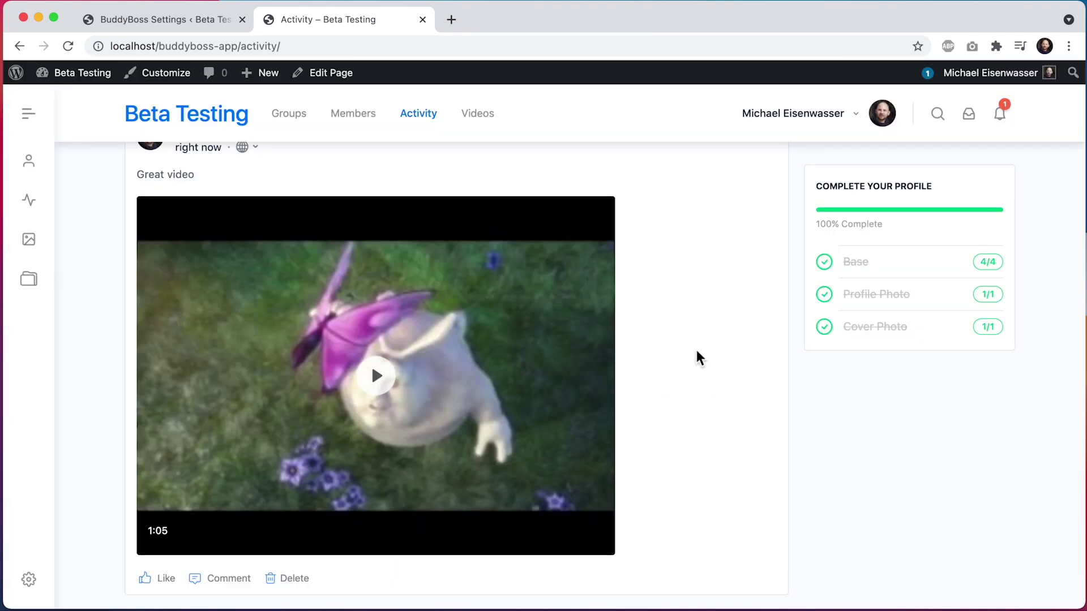
{"action": "left_click", "coordinate": [478, 120]}
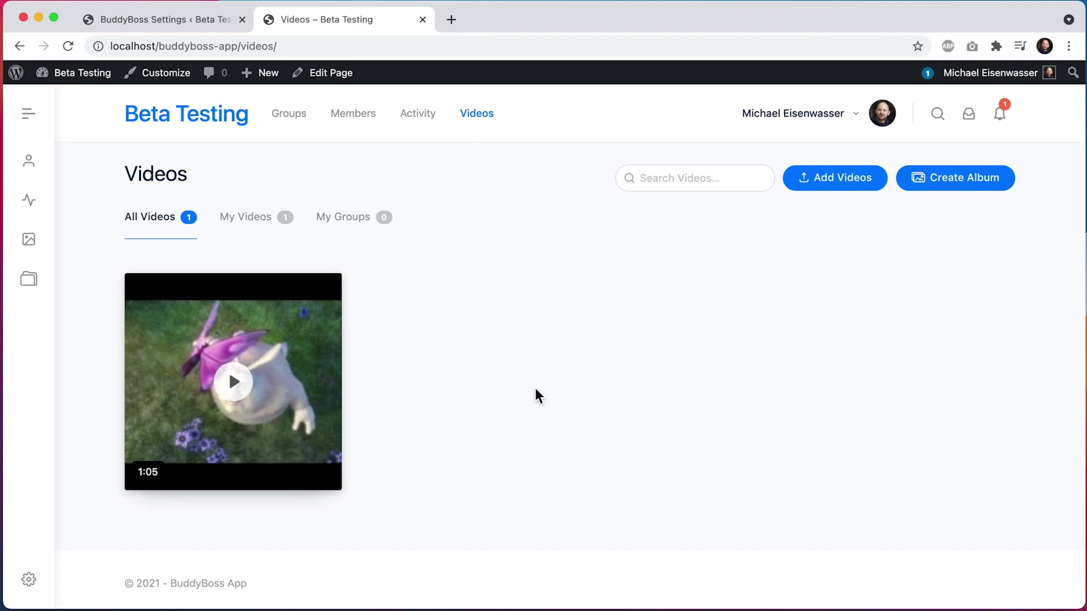
- Upload the other mp4 from Downloads via Add Videos, making the Videos page count 2 videos
{"action": "left_click", "coordinate": [827, 187]}
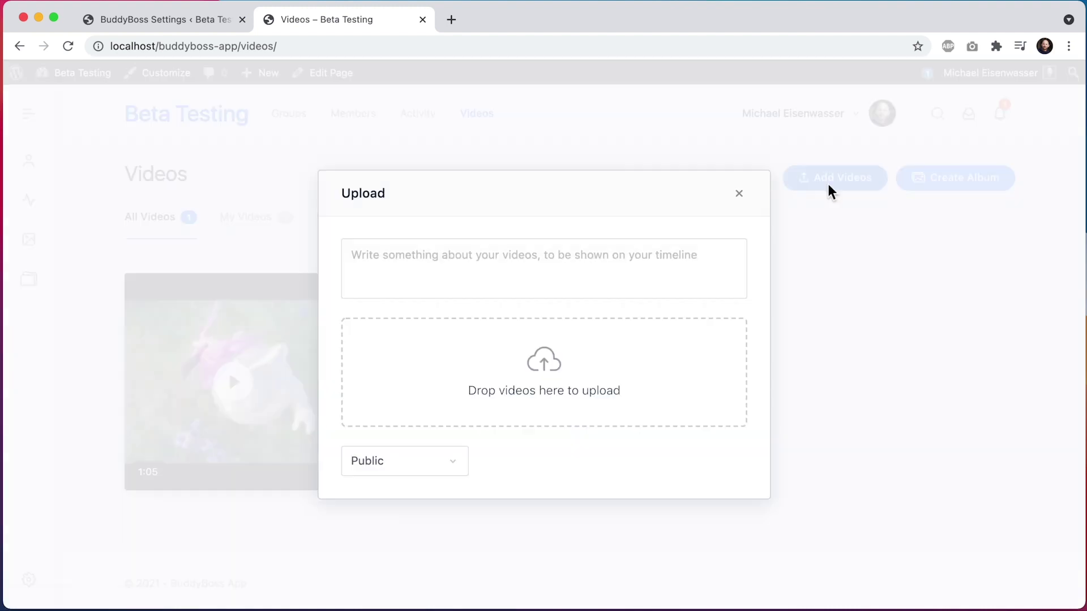
{"action": "left_click", "coordinate": [573, 365]}
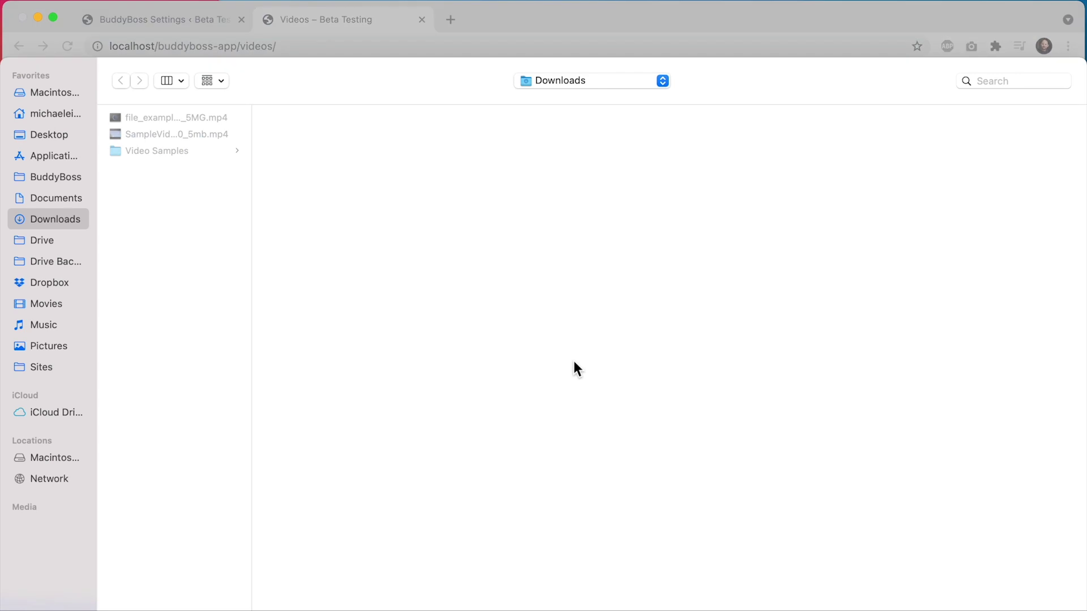
{"action": "left_click", "coordinate": [214, 120]}
{"action": "key", "text": "Return"}
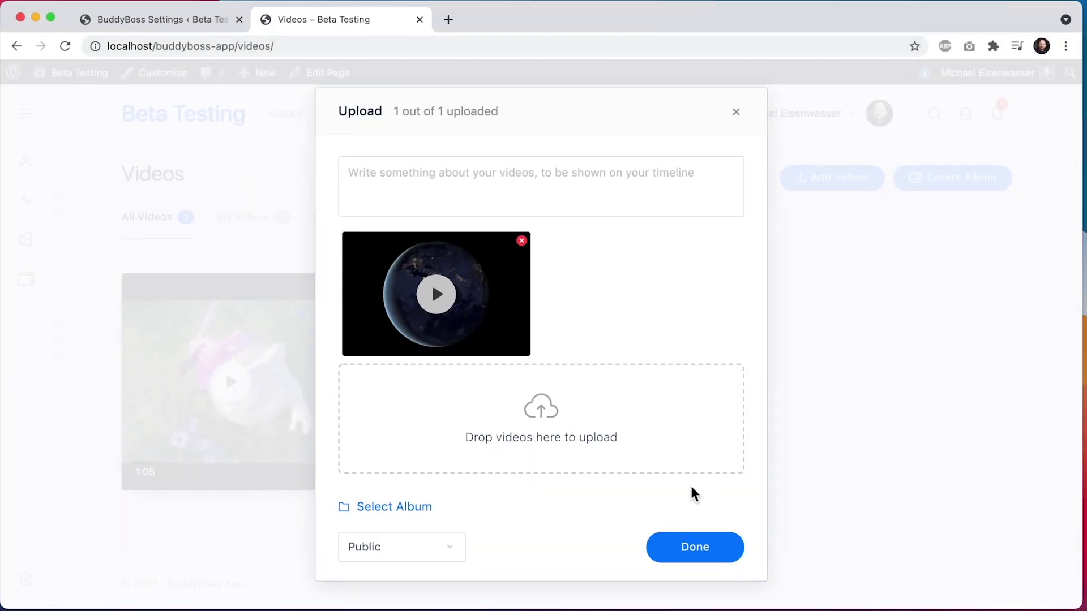
{"action": "left_click", "coordinate": [691, 547]}
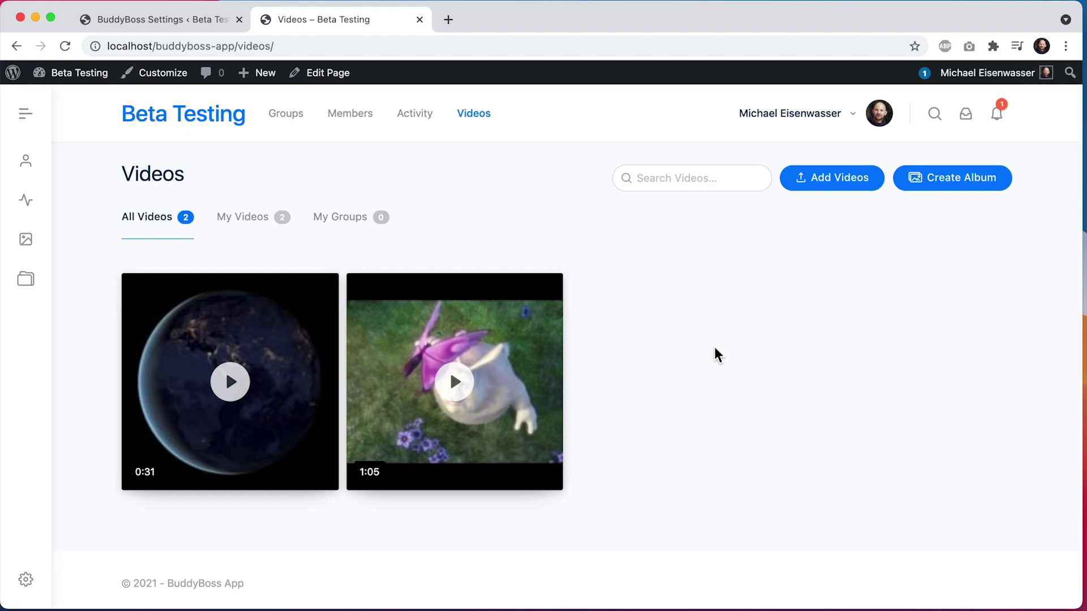
{"action": "mouse_move", "coordinate": [806, 113]}
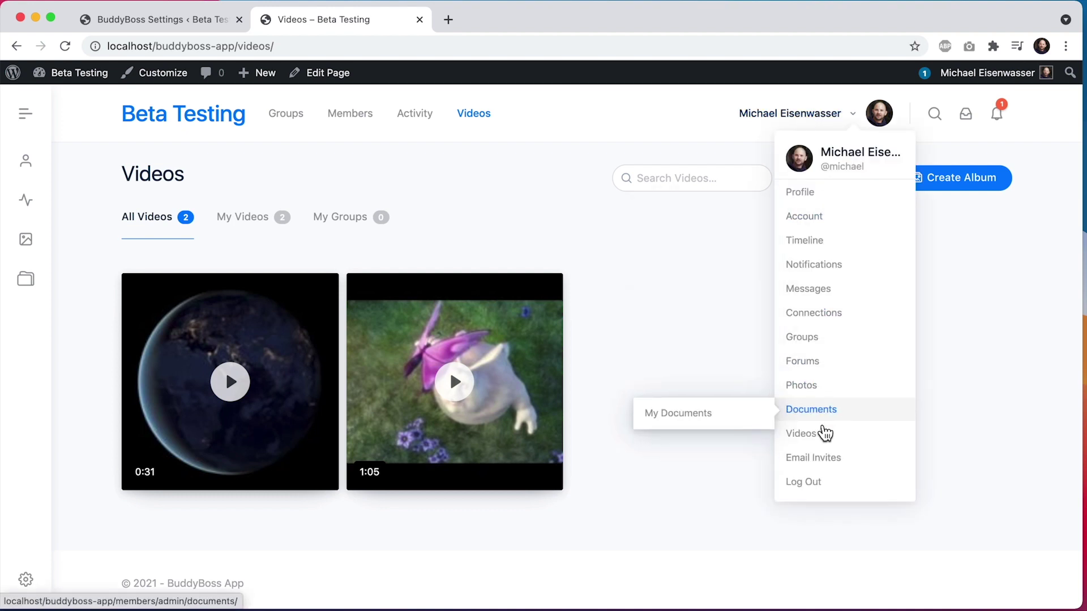
- From your profile's videos, go through Photos to Albums and open the Vacation album
{"action": "left_click", "coordinate": [824, 438]}
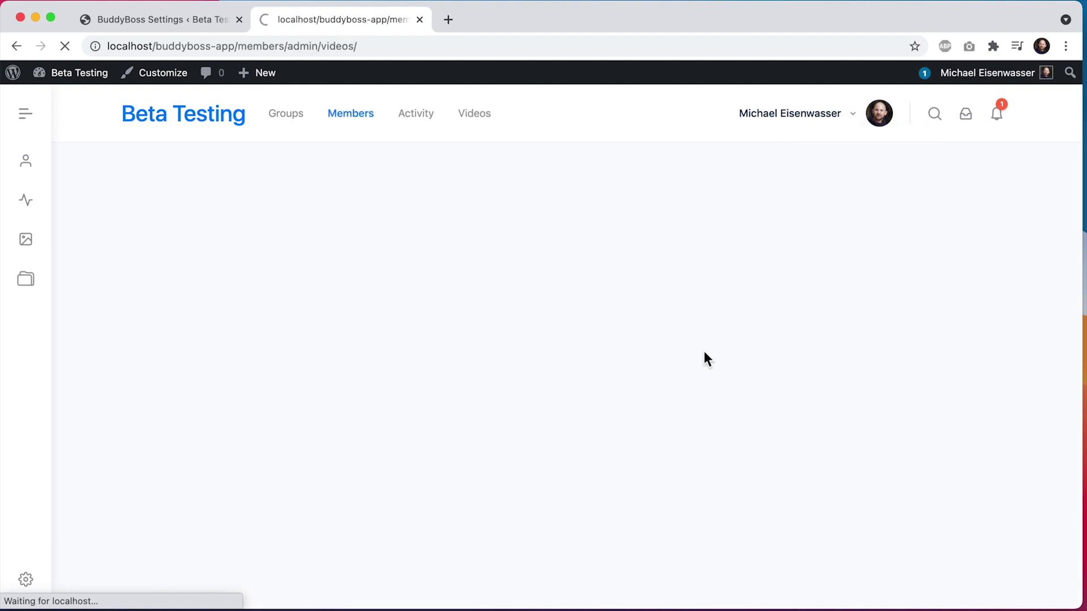
{"action": "scroll", "coordinate": [704, 352], "scroll_direction": "down", "scroll_amount": 5}
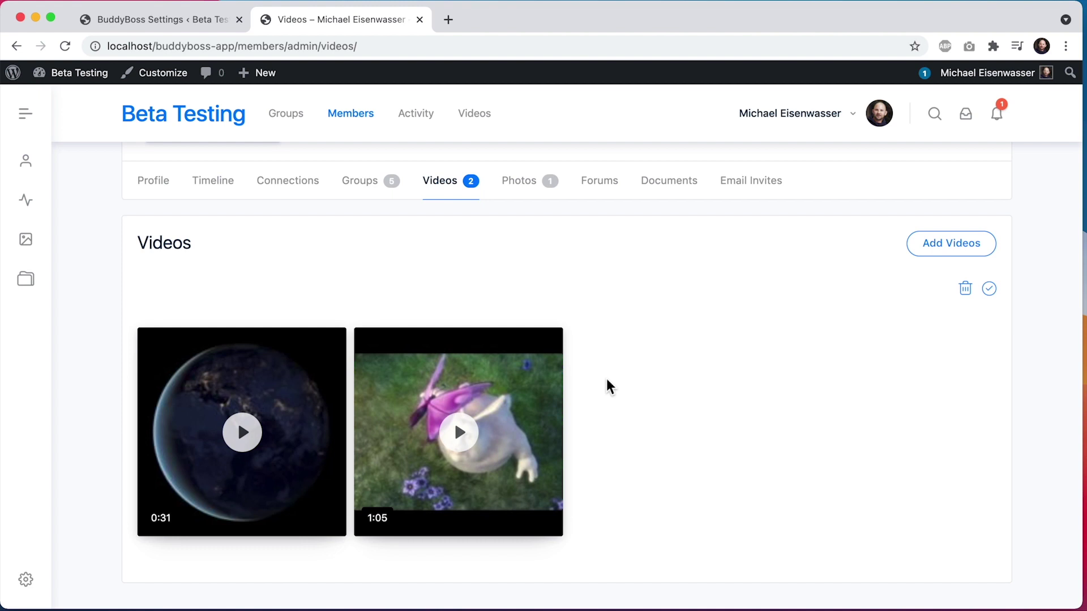
{"action": "left_click", "coordinate": [535, 182]}
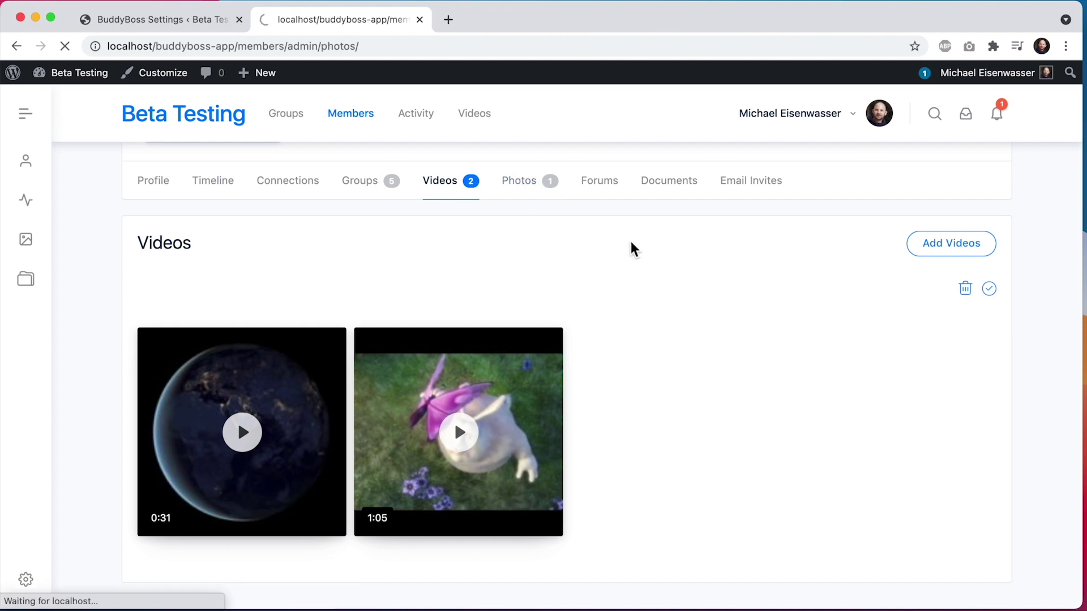
{"action": "scroll", "coordinate": [636, 247], "scroll_direction": "down", "scroll_amount": 3}
{"action": "scroll", "coordinate": [634, 243], "scroll_direction": "down", "scroll_amount": 3}
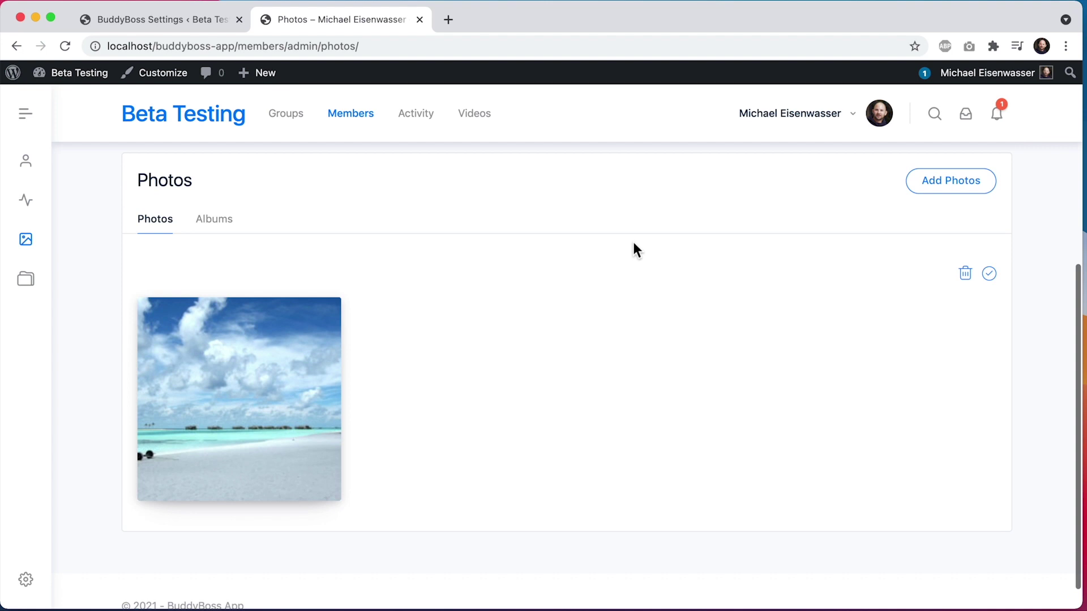
{"action": "left_click", "coordinate": [216, 219]}
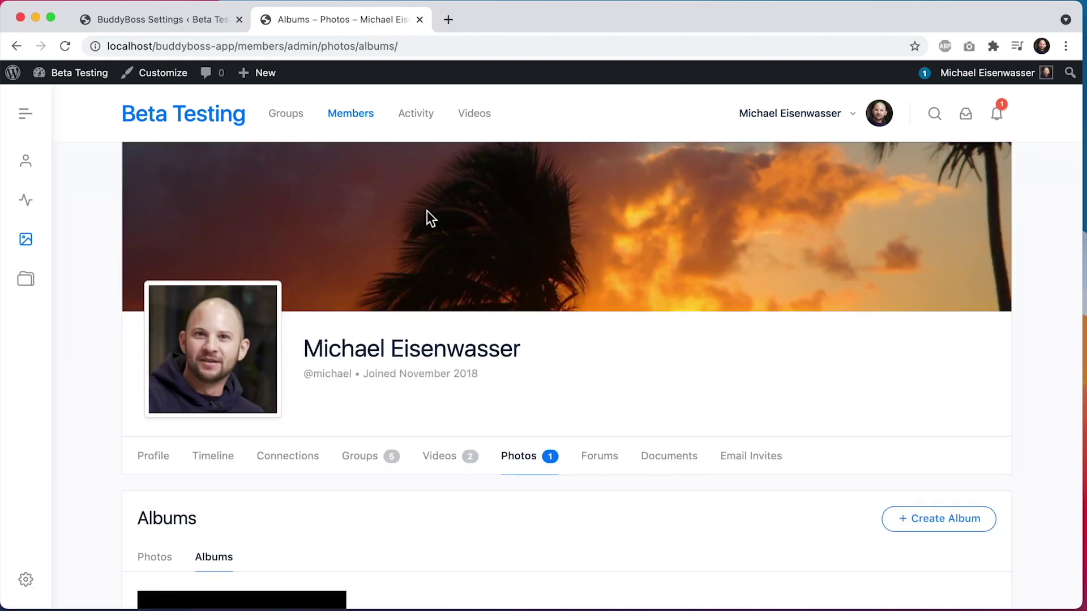
{"action": "scroll", "coordinate": [427, 216], "scroll_direction": "down", "scroll_amount": 4}
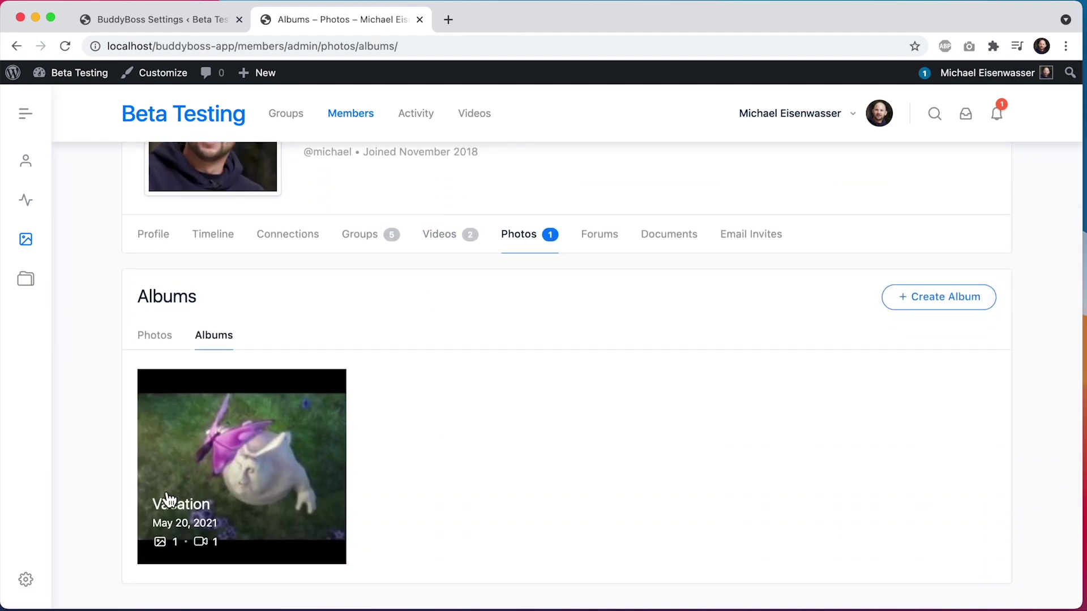
{"action": "left_click", "coordinate": [249, 459]}
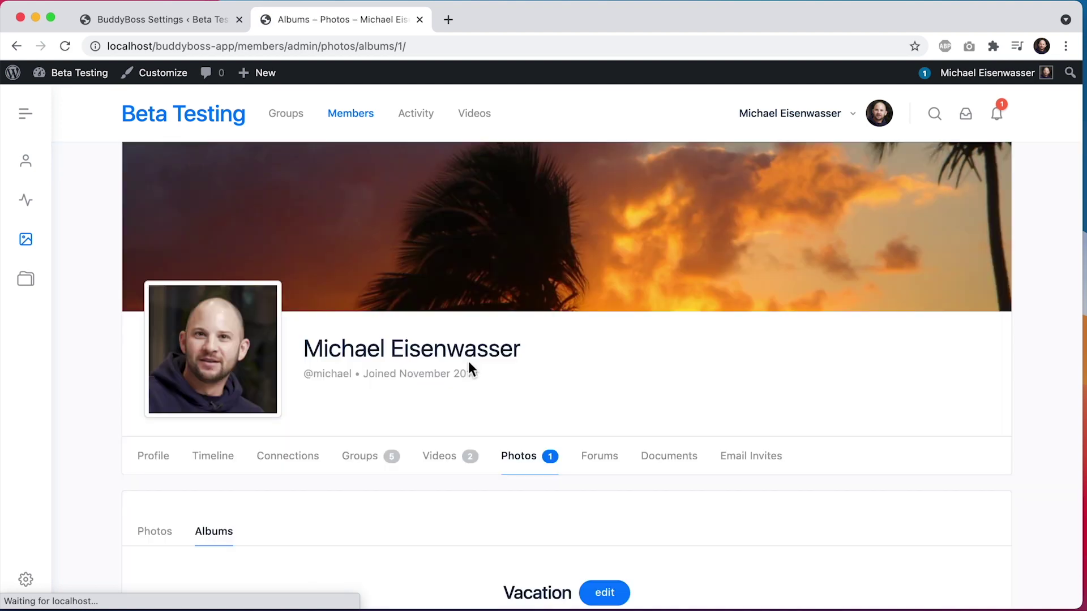
- Preview the album's 1:05 video in the viewer, play and pause it, then close the viewer
{"action": "scroll", "coordinate": [469, 363], "scroll_direction": "down", "scroll_amount": 5}
{"action": "scroll", "coordinate": [468, 368], "scroll_direction": "down", "scroll_amount": 2}
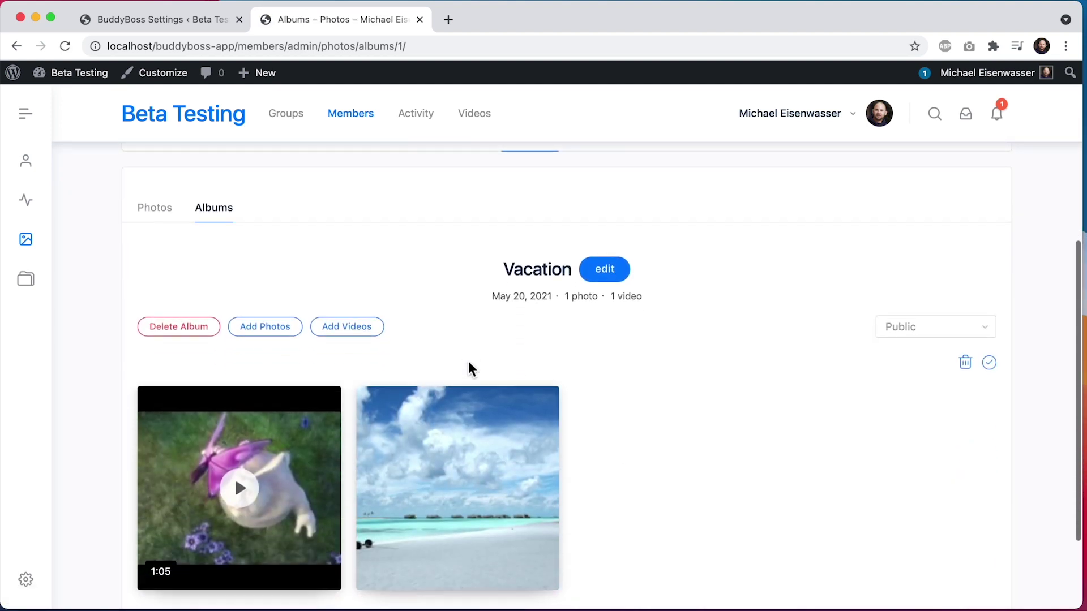
{"action": "scroll", "coordinate": [468, 368], "scroll_direction": "down", "scroll_amount": 2}
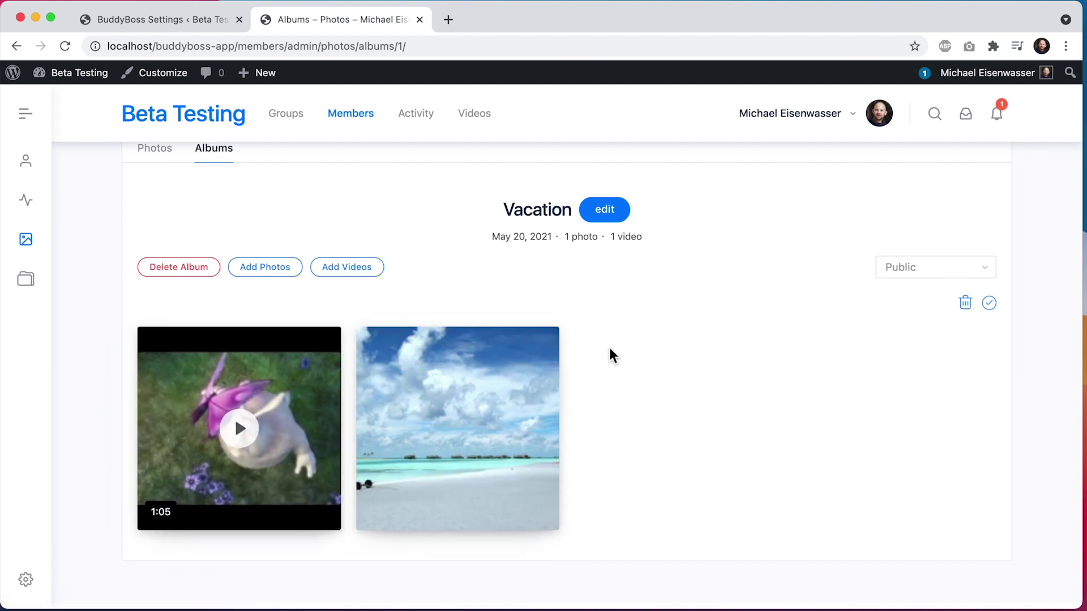
{"action": "left_click", "coordinate": [309, 392]}
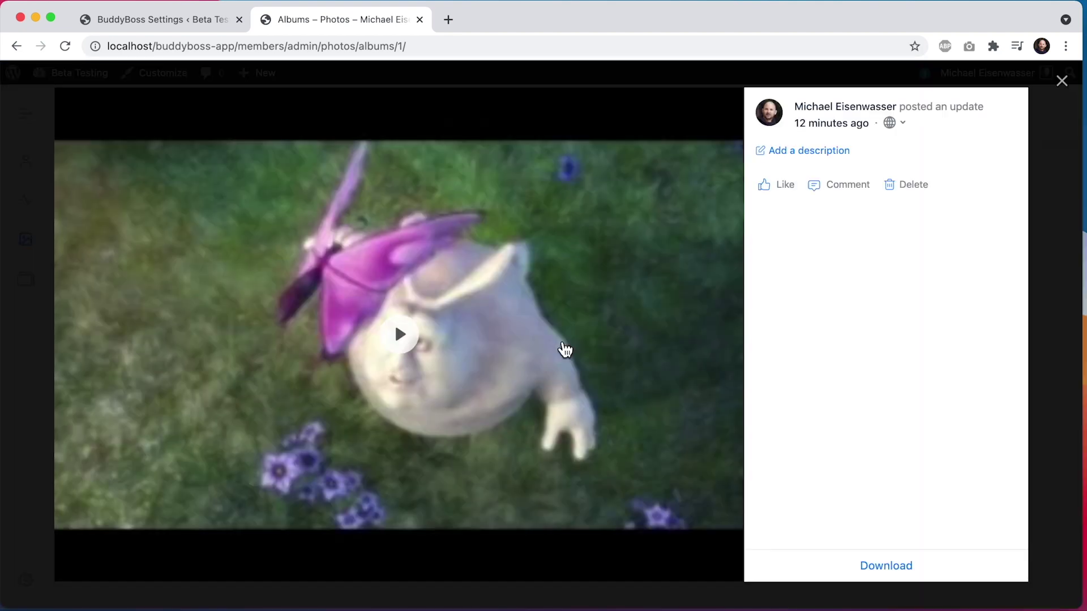
{"action": "left_click", "coordinate": [399, 344]}
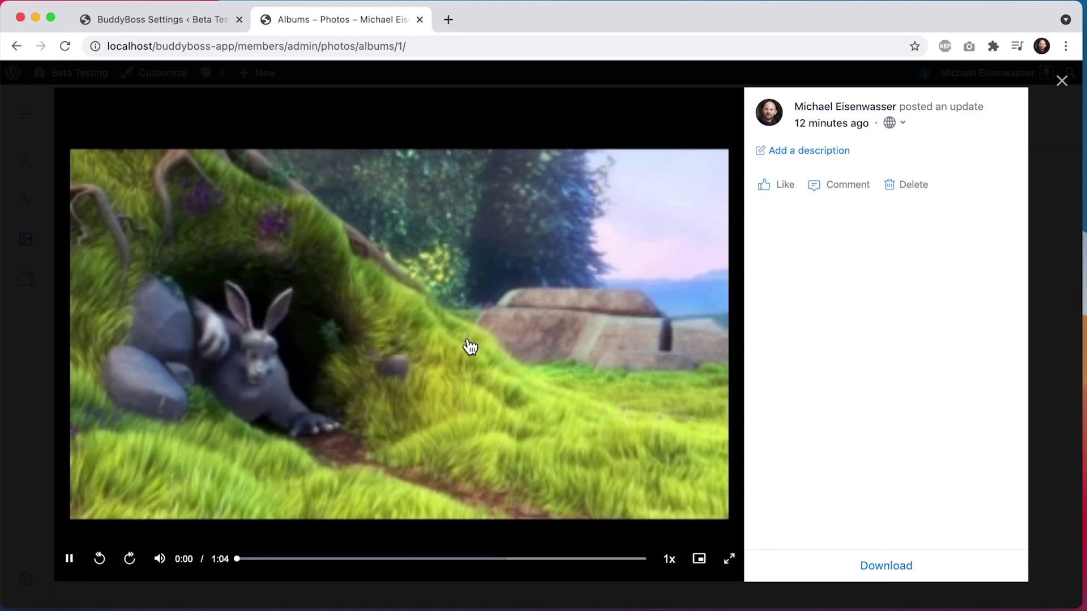
{"action": "left_click", "coordinate": [468, 368]}
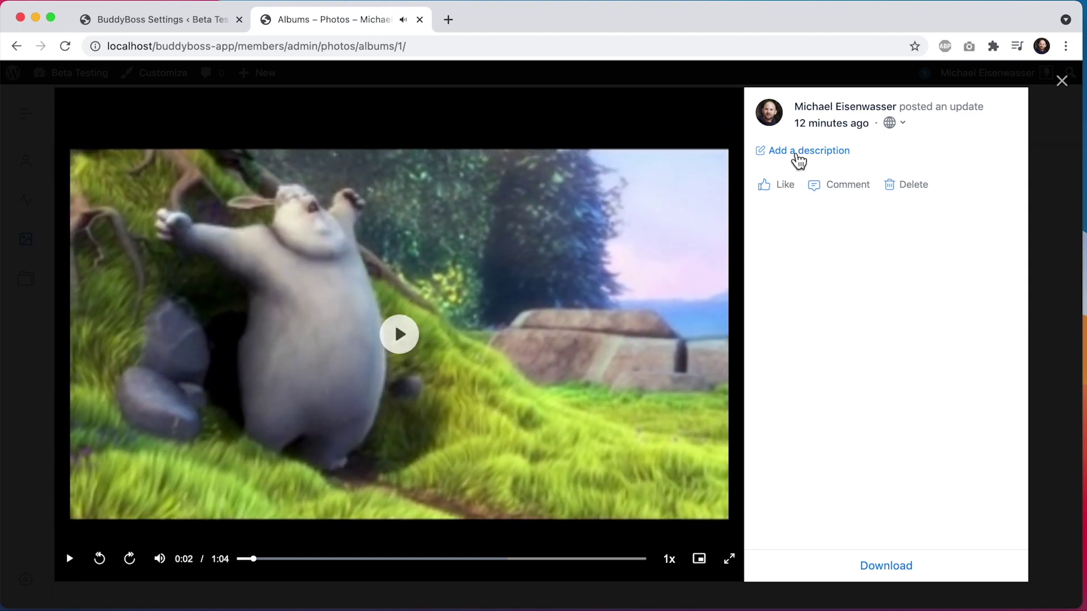
{"action": "left_click", "coordinate": [849, 185]}
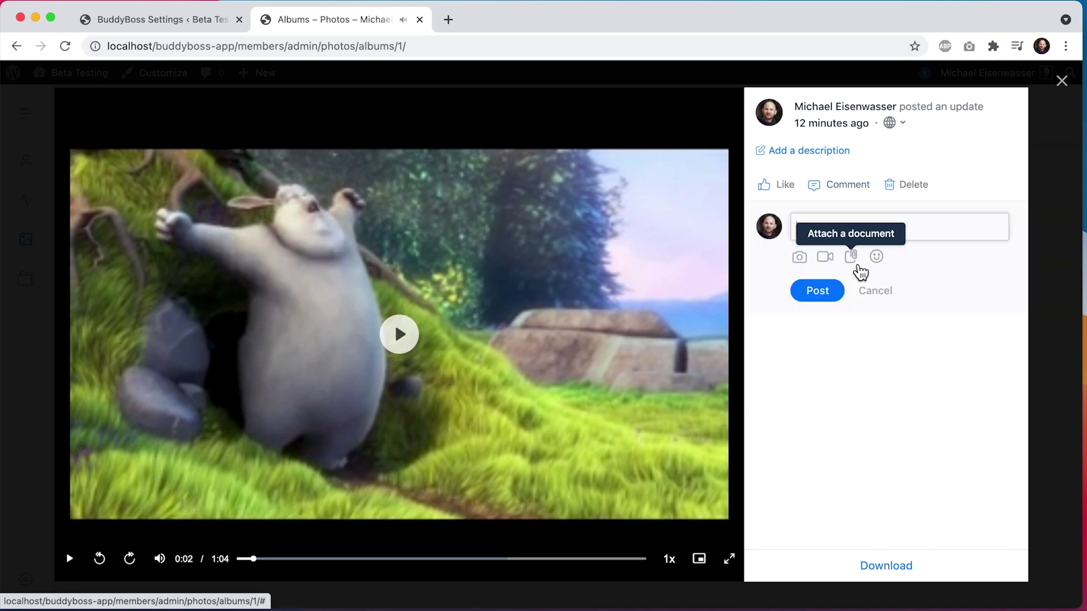
{"action": "left_click", "coordinate": [1064, 84]}
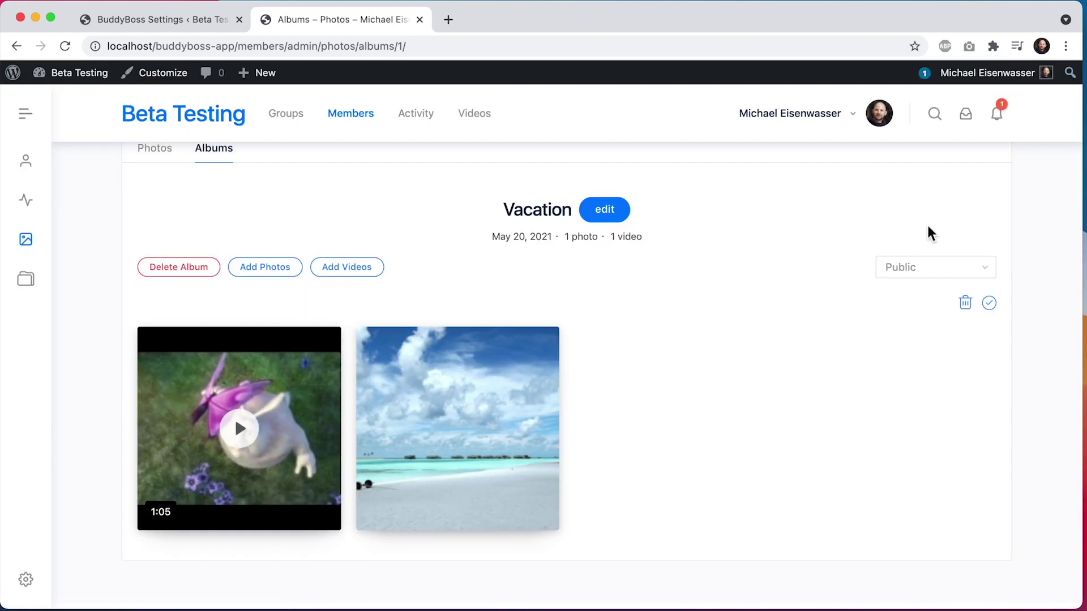
- Start a new inbox message addressed to the test member chosen from the suggestions
{"action": "left_click", "coordinate": [966, 120]}
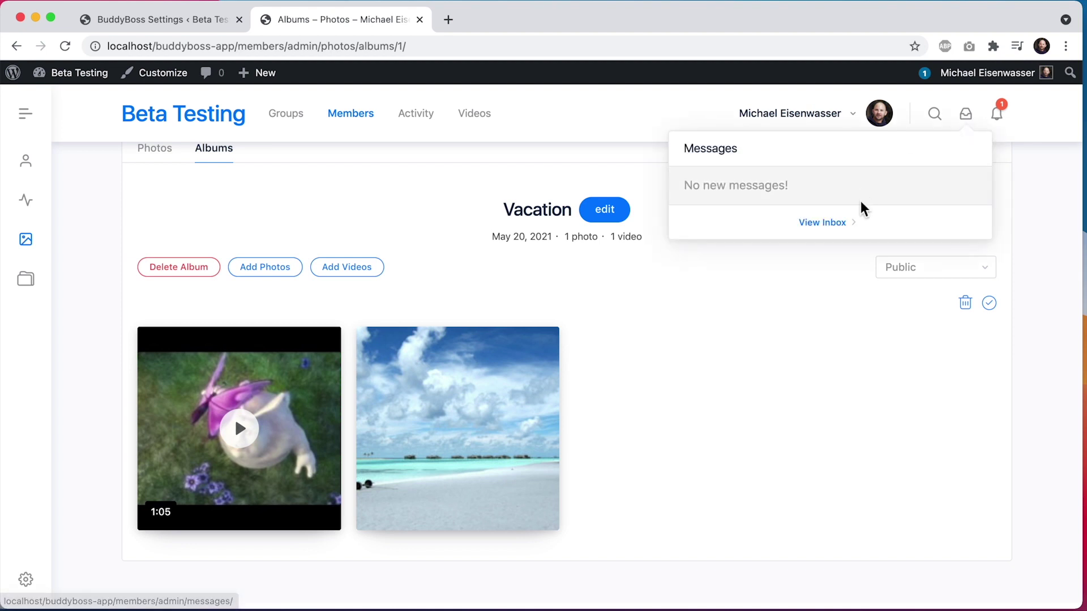
{"action": "left_click", "coordinate": [845, 225]}
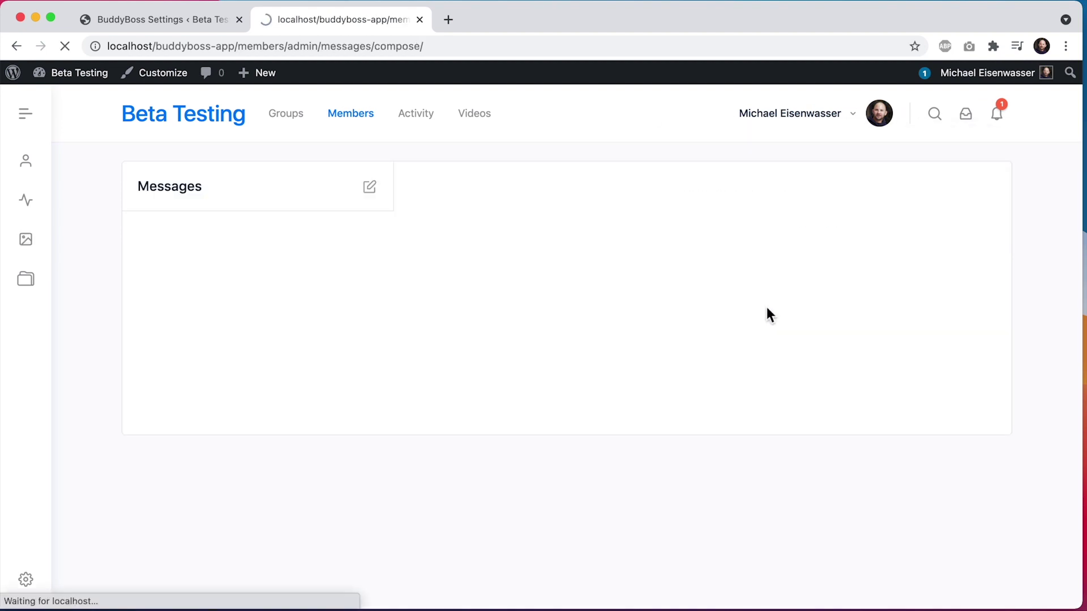
{"action": "left_click", "coordinate": [503, 237]}
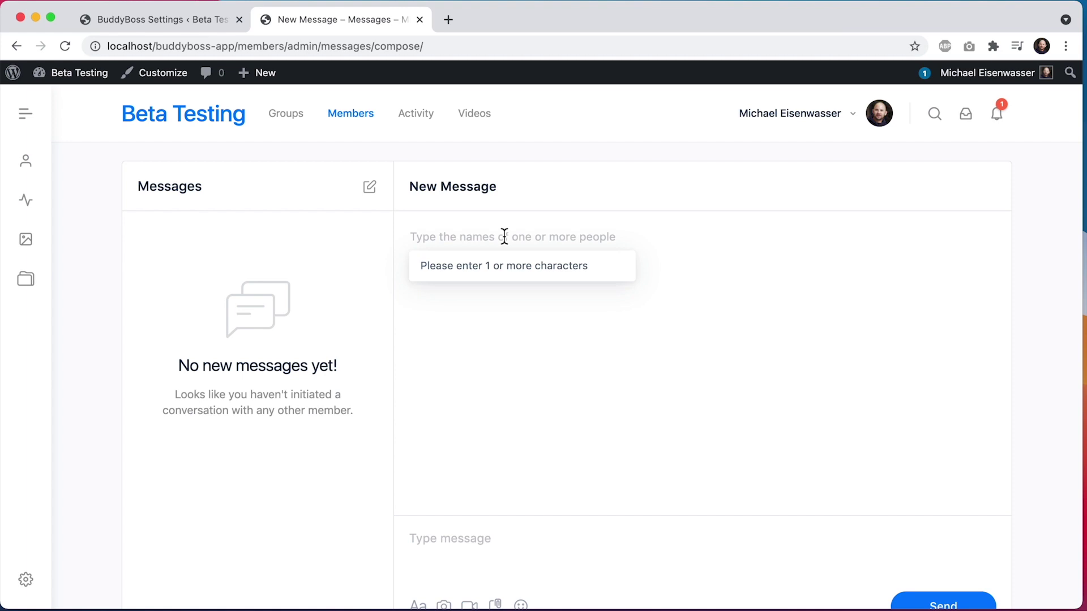
{"action": "type", "text": "one"}
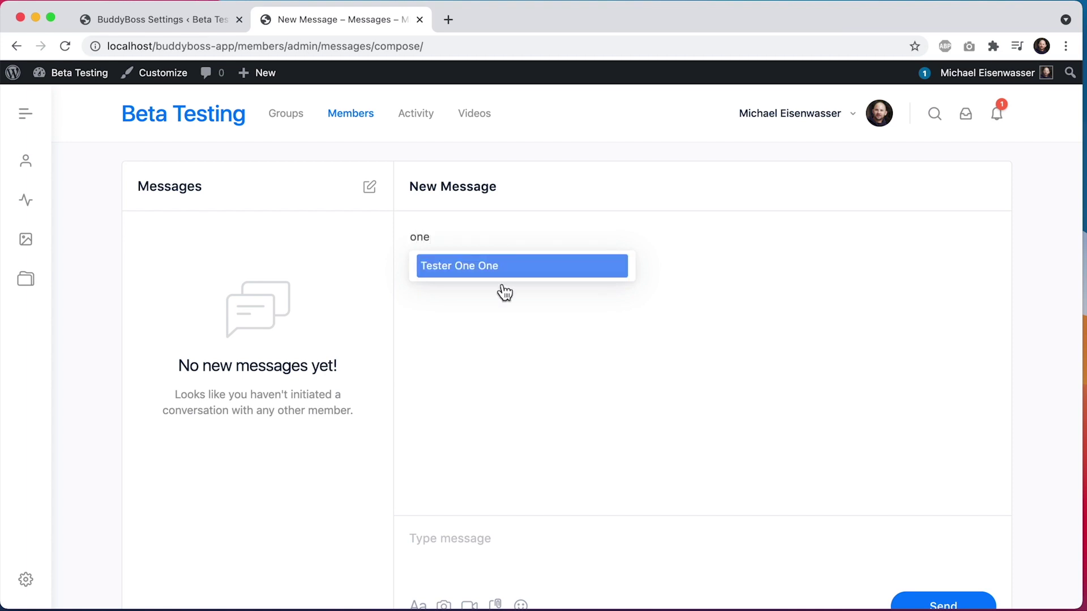
{"action": "left_click", "coordinate": [504, 273]}
- Attach SampleVideo_360x240_5mb.mp4 to the message and send it
{"action": "scroll", "coordinate": [522, 321], "scroll_direction": "down", "scroll_amount": 1}
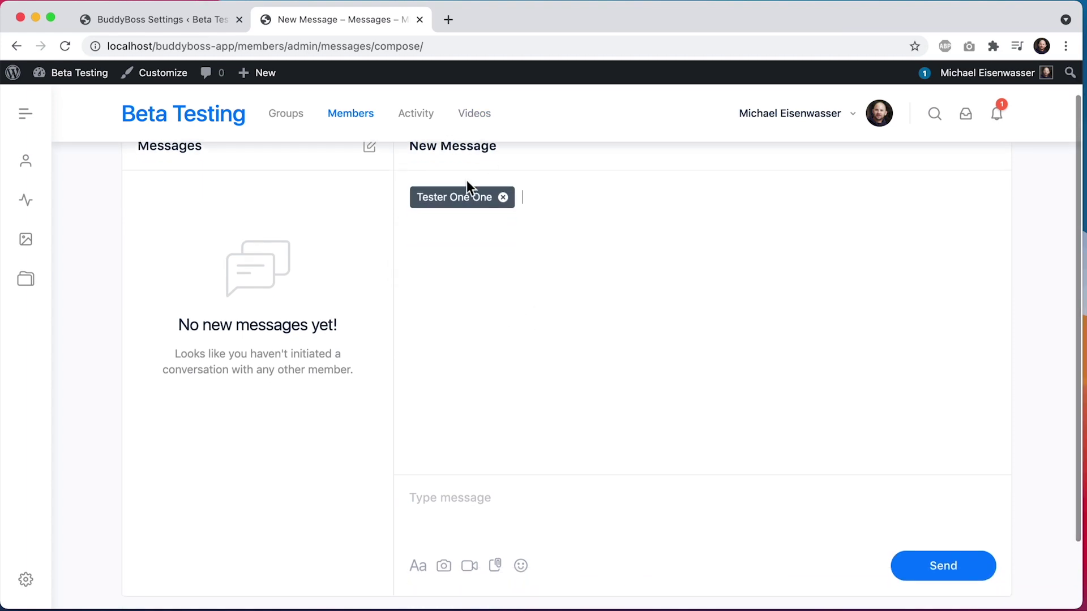
{"action": "scroll", "coordinate": [464, 330], "scroll_direction": "down", "scroll_amount": 2}
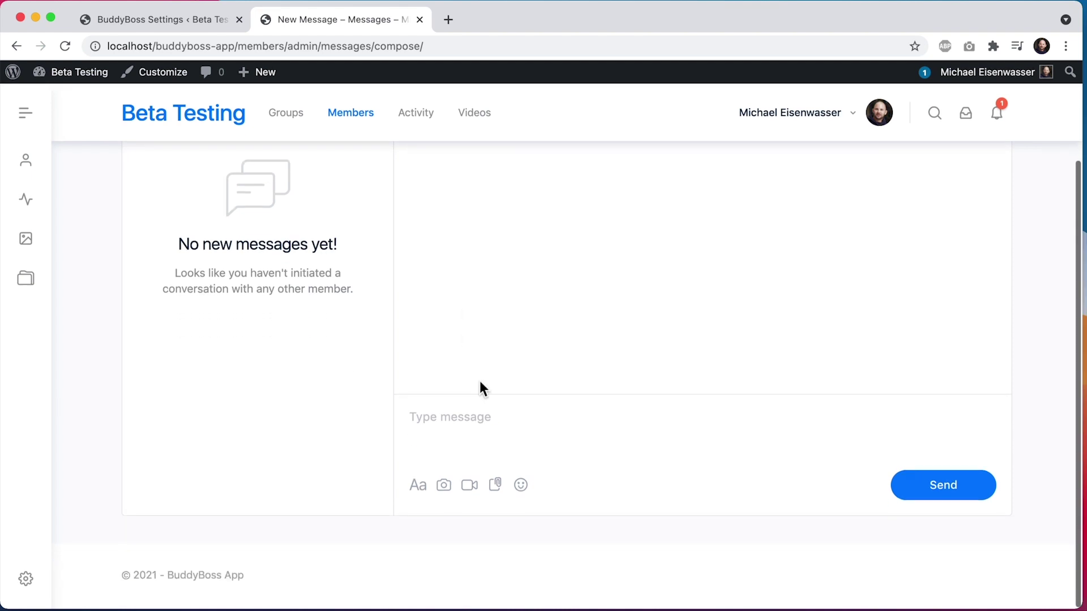
{"action": "left_click", "coordinate": [469, 486]}
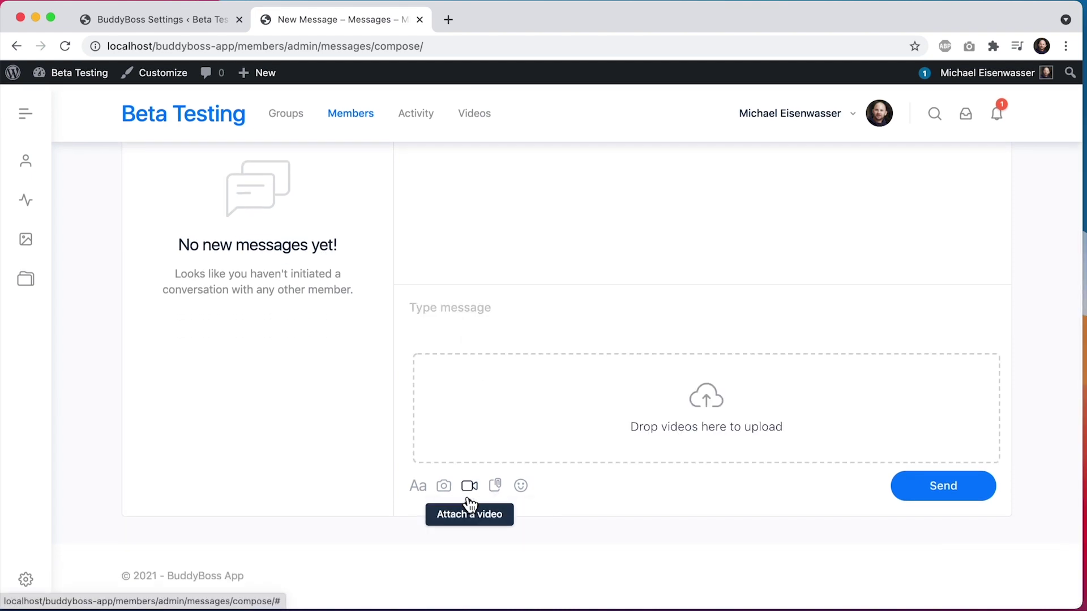
{"action": "left_click", "coordinate": [616, 428]}
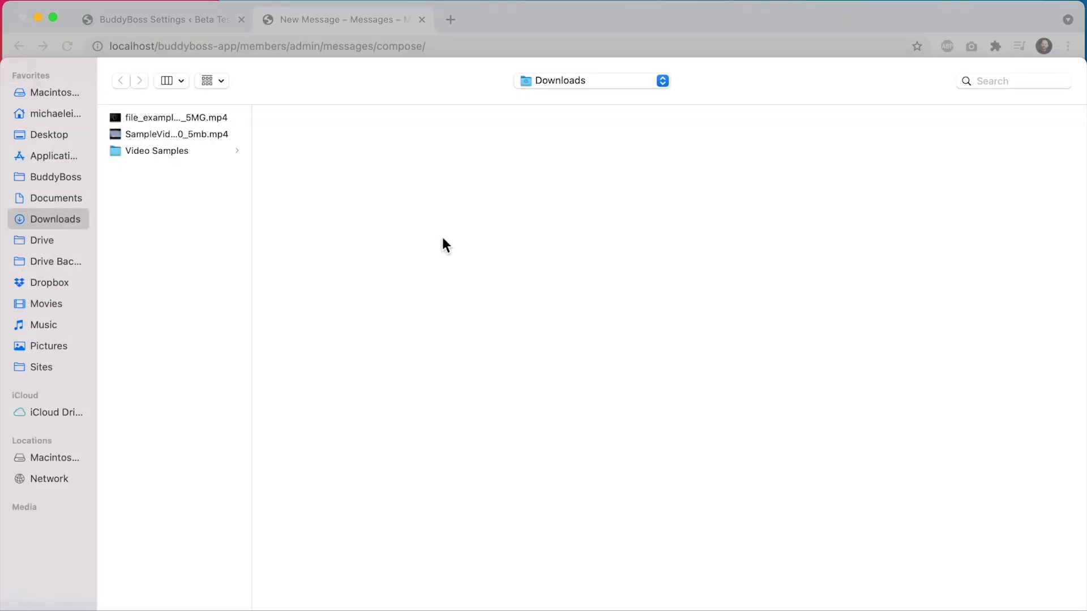
{"action": "left_click", "coordinate": [217, 134]}
{"action": "key", "text": "Return"}
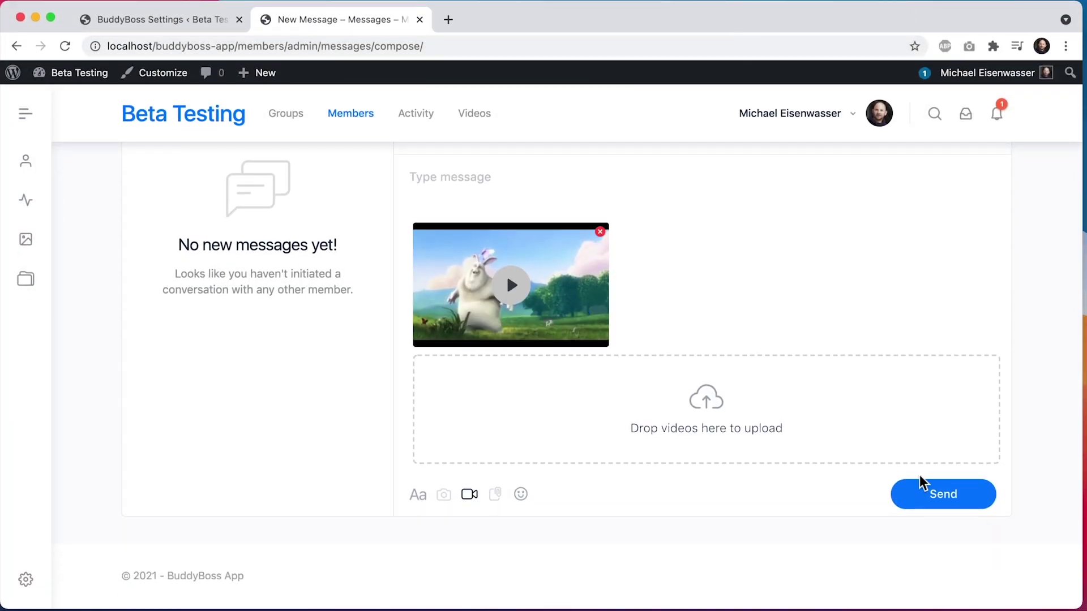
{"action": "left_click", "coordinate": [927, 495]}
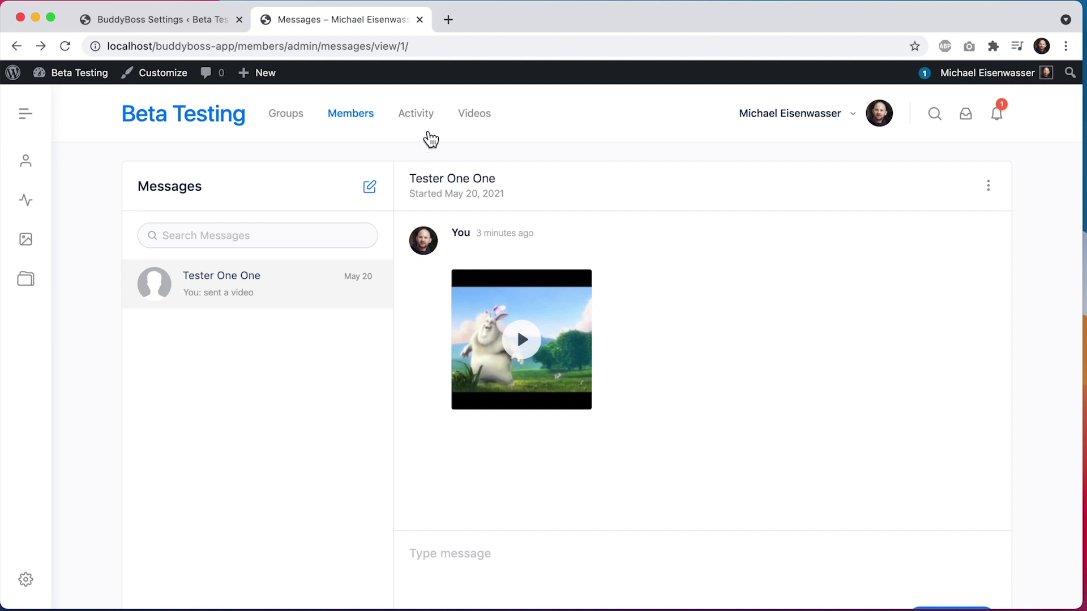
- Play and pause the Great video post on the activity feed, then return to the BuddyBoss Media settings
{"action": "left_click", "coordinate": [428, 117]}
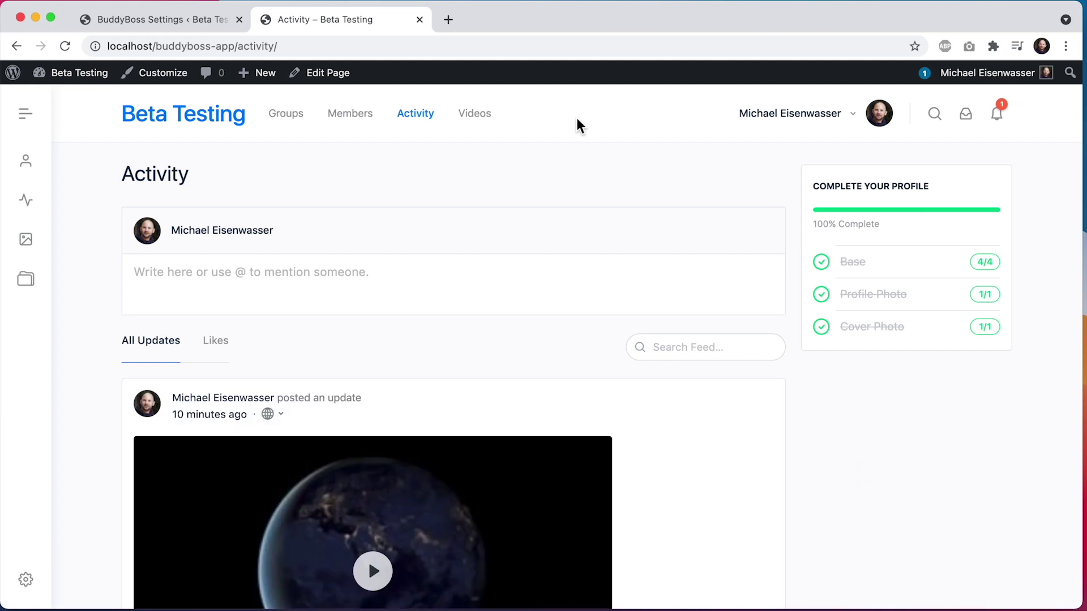
{"action": "scroll", "coordinate": [563, 388], "scroll_direction": "down", "scroll_amount": 4}
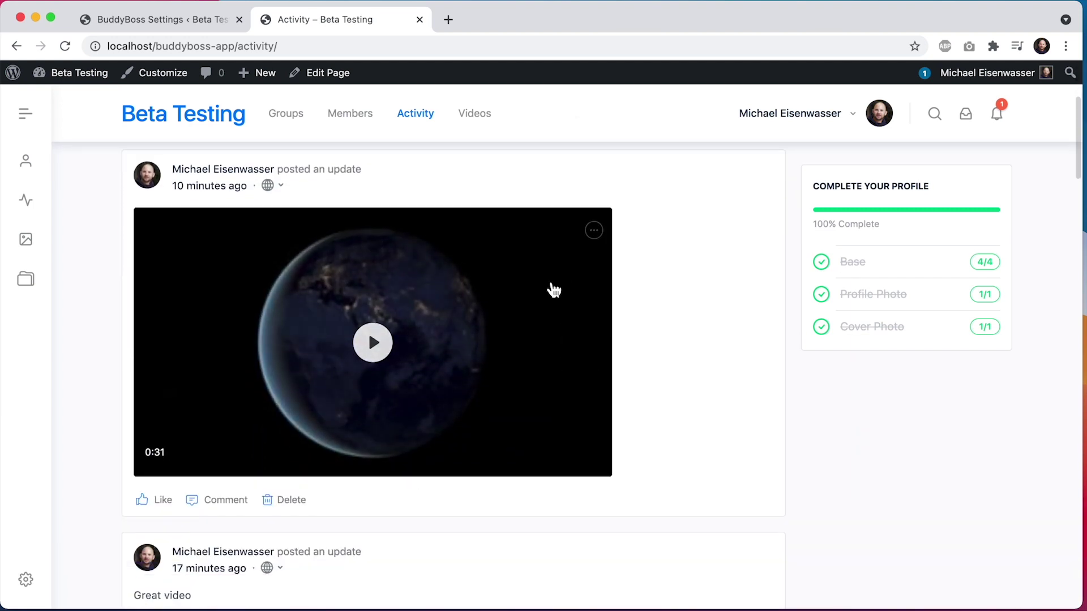
{"action": "scroll", "coordinate": [420, 340], "scroll_direction": "down", "scroll_amount": 3}
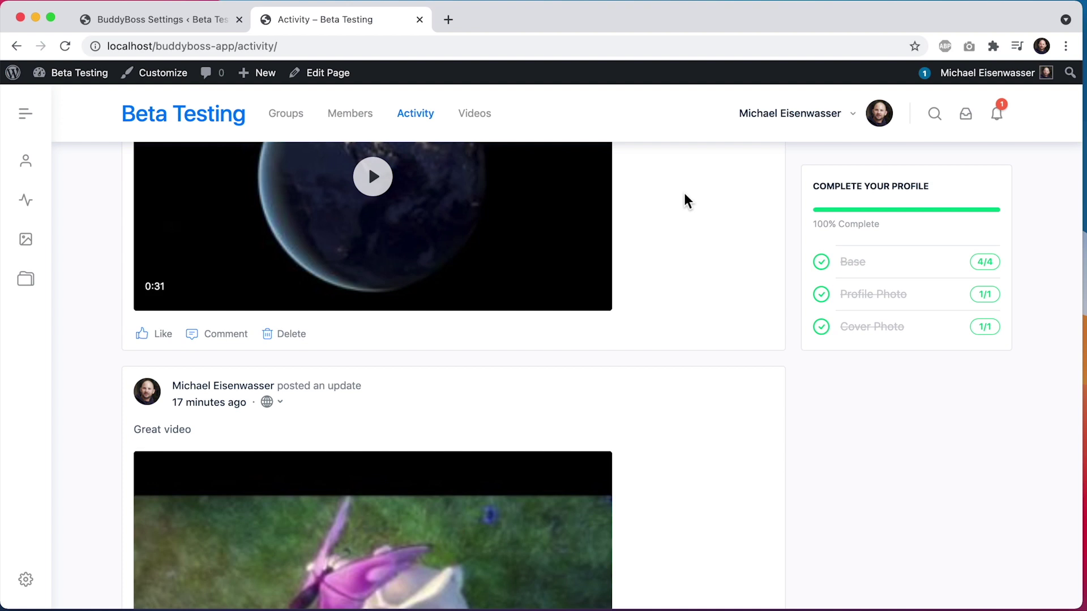
{"action": "scroll", "coordinate": [684, 195], "scroll_direction": "down", "scroll_amount": 5}
{"action": "scroll", "coordinate": [685, 194], "scroll_direction": "down", "scroll_amount": 1}
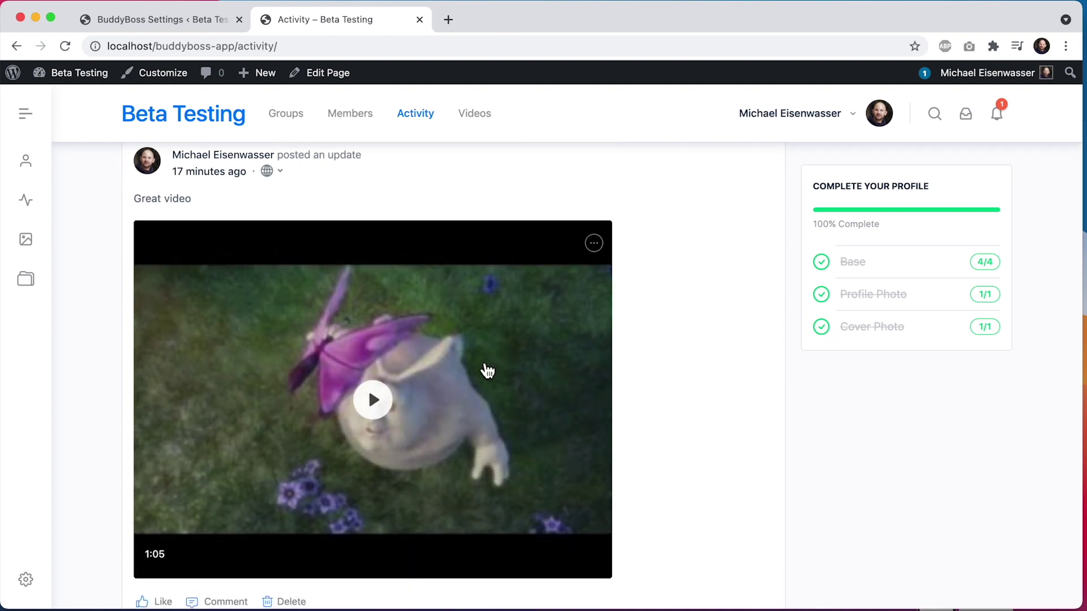
{"action": "left_click", "coordinate": [456, 408]}
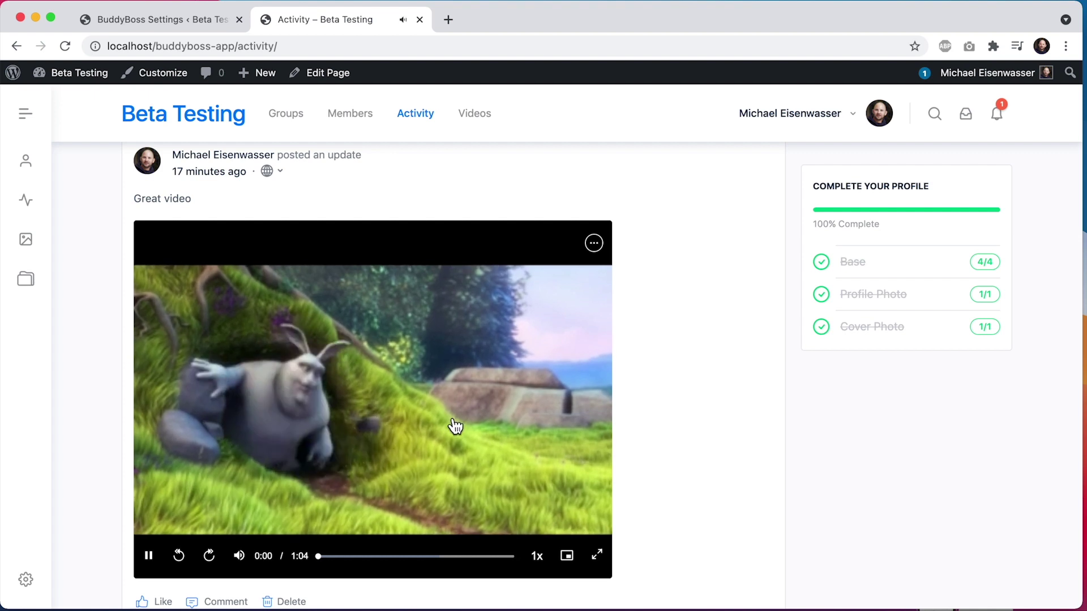
{"action": "left_click", "coordinate": [464, 433]}
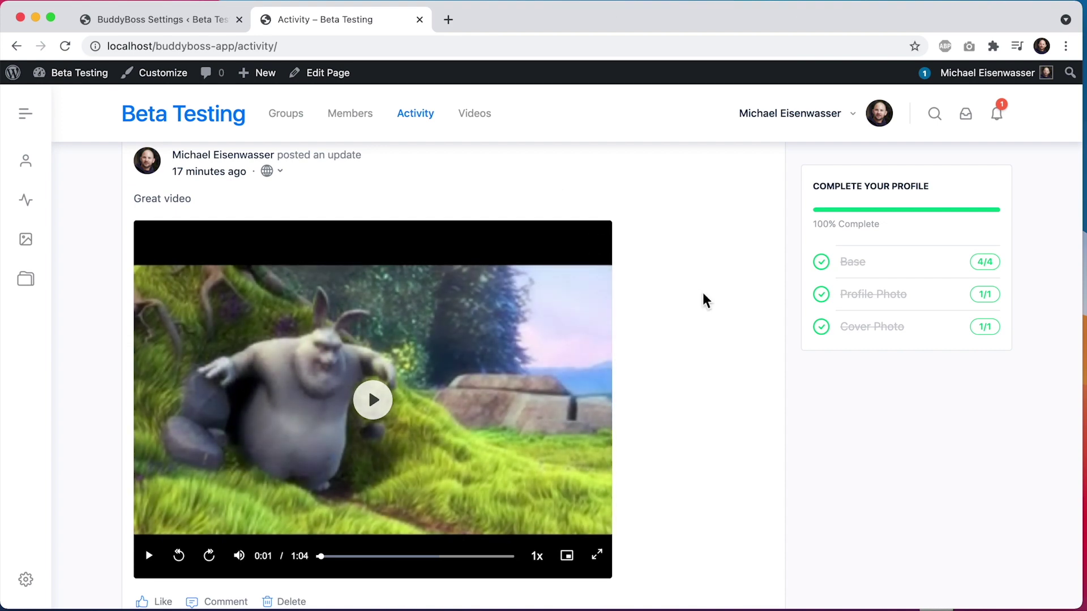
{"action": "left_click", "coordinate": [232, 26]}
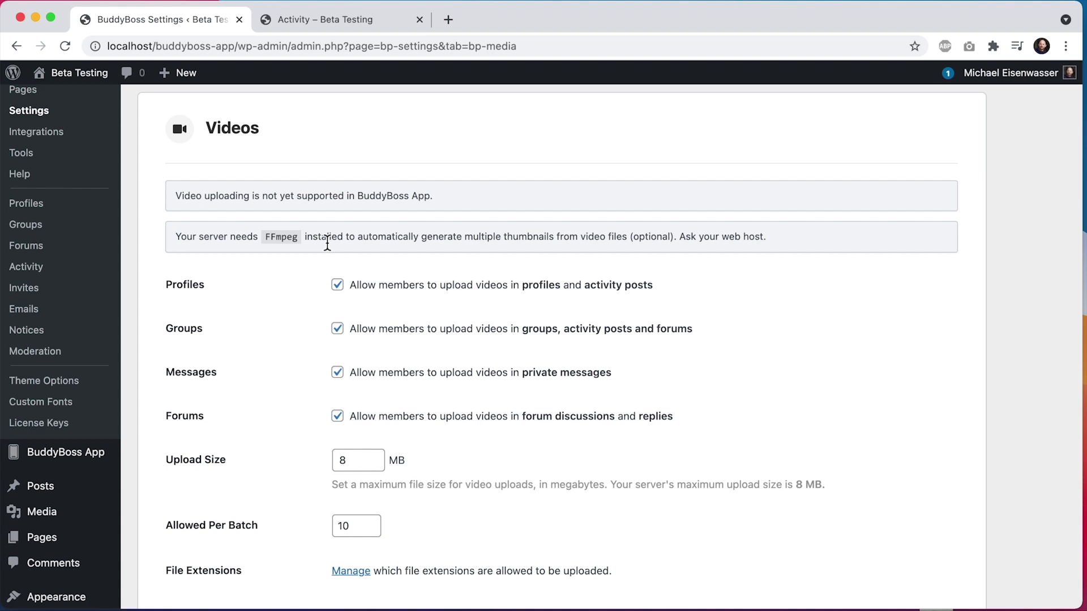
- Reopen the Activity feed and scroll down to the Great video post's 1:04 clip
{"action": "left_click", "coordinate": [358, 18]}
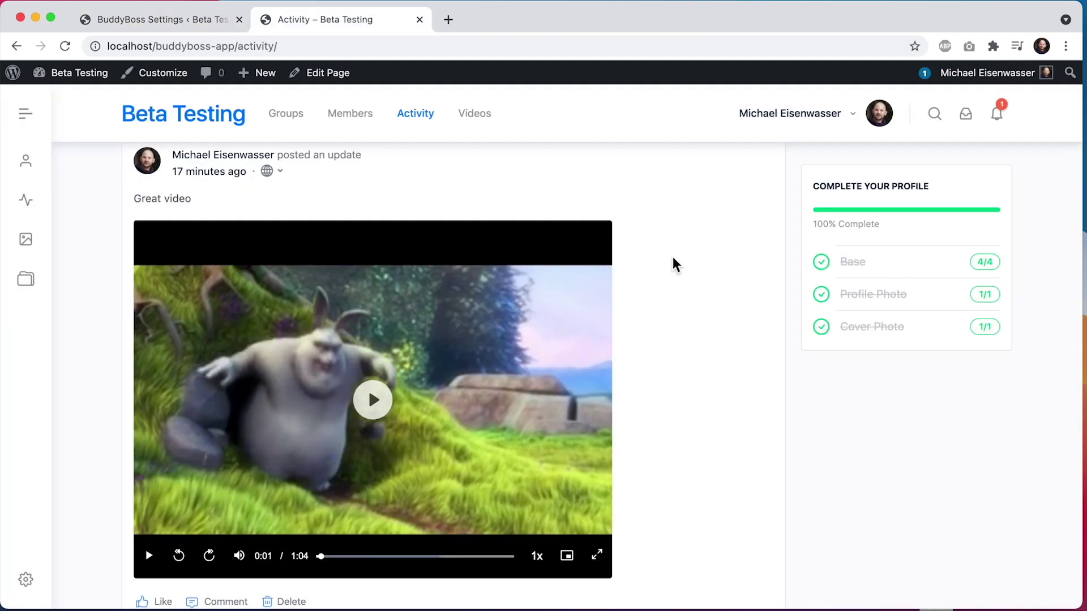
{"action": "scroll", "coordinate": [675, 265], "scroll_direction": "down", "scroll_amount": 5}
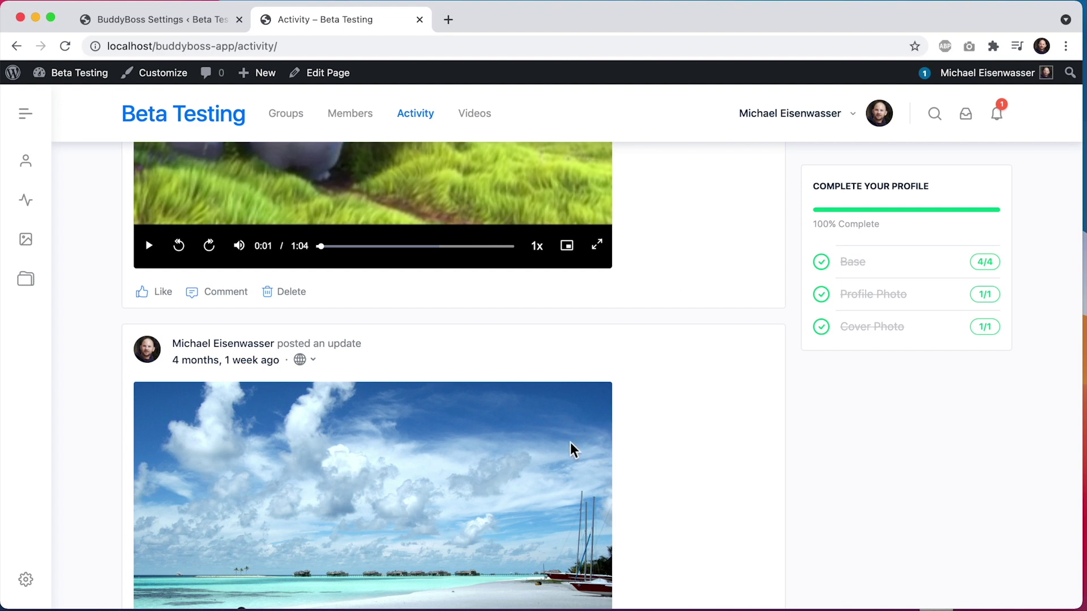
{"action": "scroll", "coordinate": [711, 425], "scroll_direction": "down", "scroll_amount": 2}
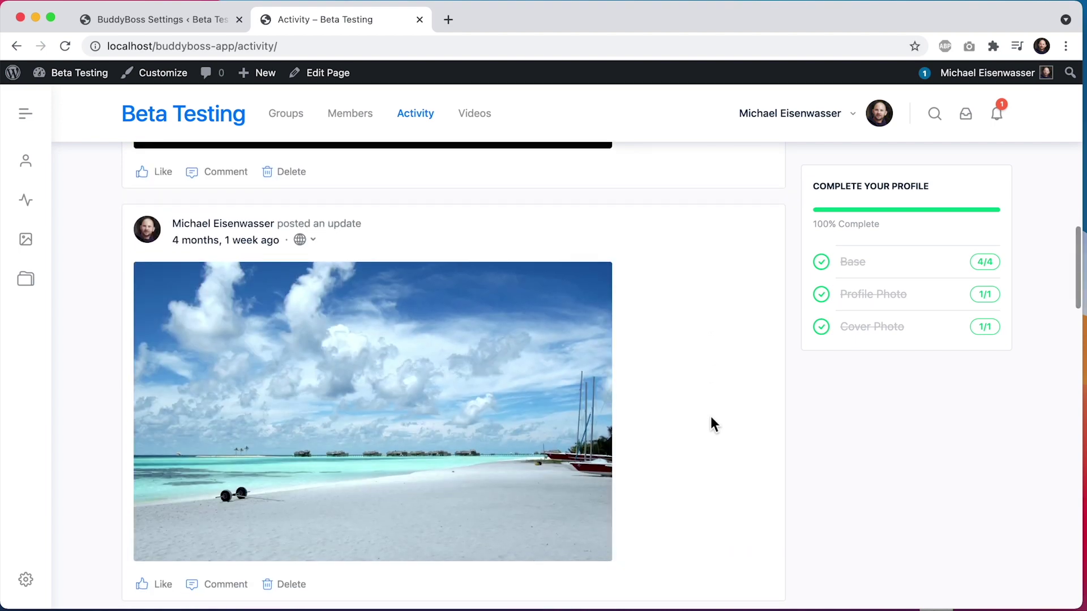